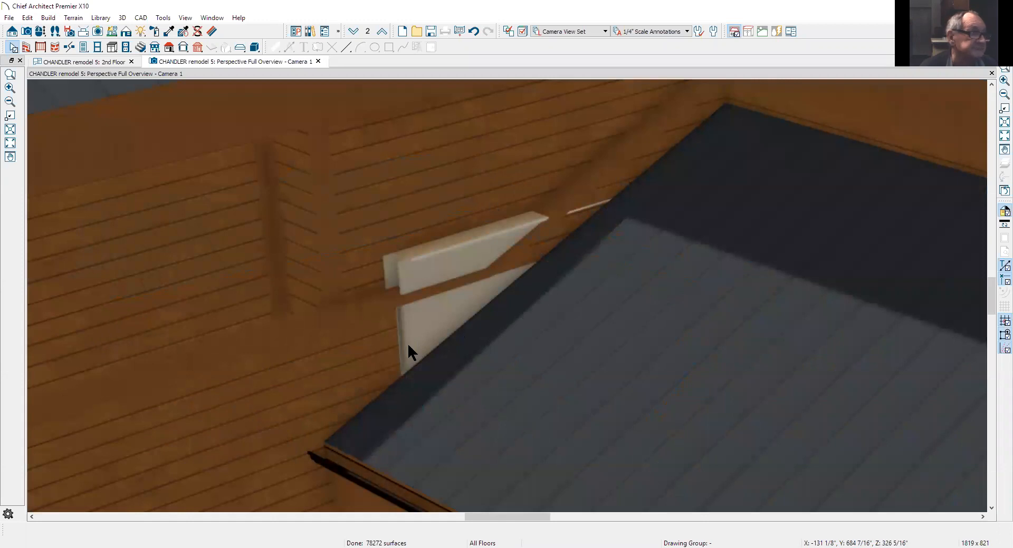
Add a break in the white wall's top edge and lower its outer corner below the slope of the lower roof
click(428, 331)
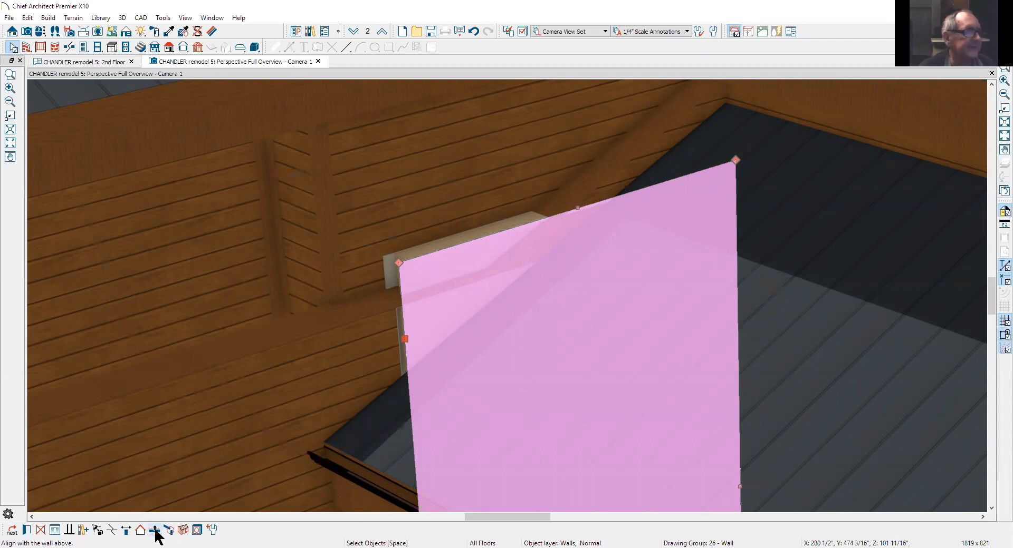
click(123, 529)
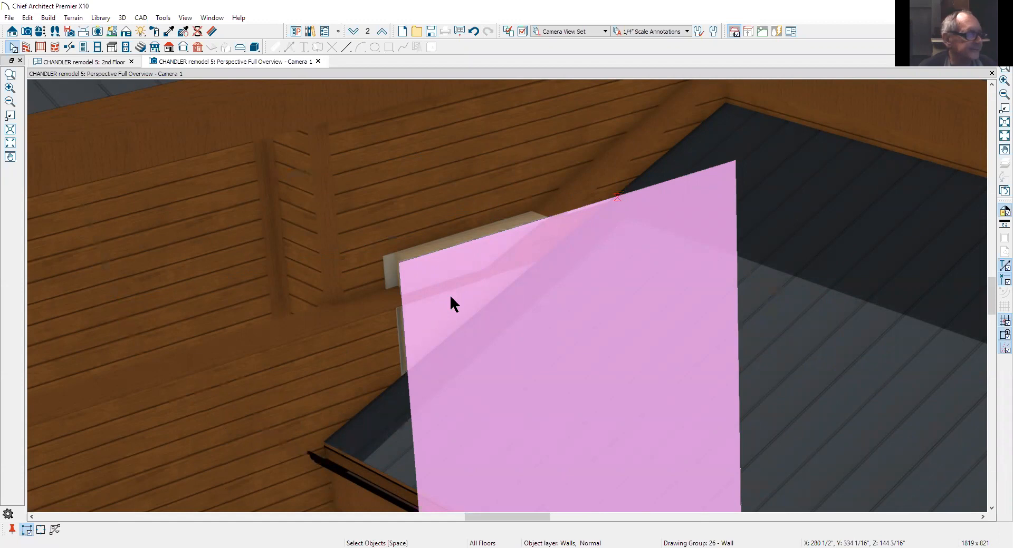
click(613, 305)
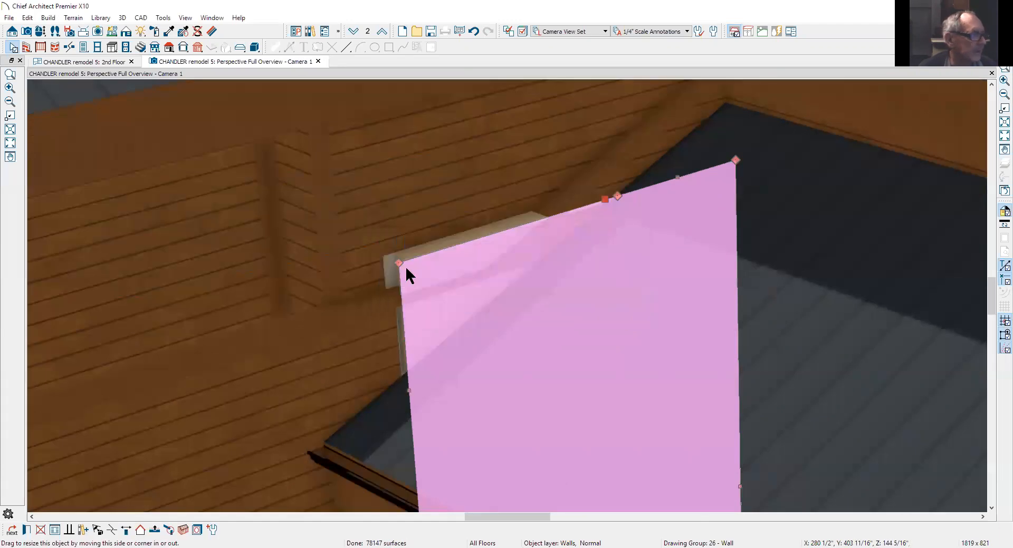
drag(399, 263, 418, 382)
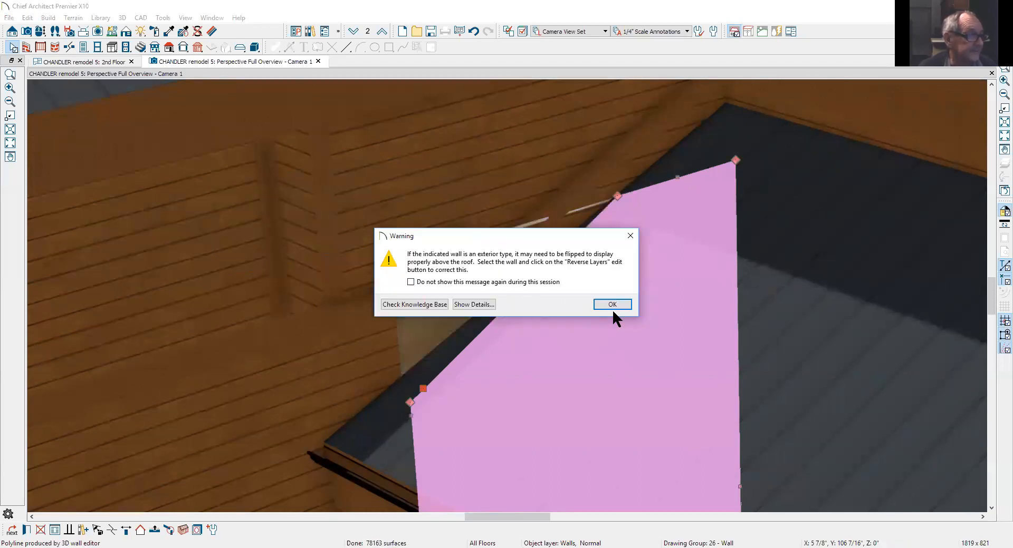
click(612, 304)
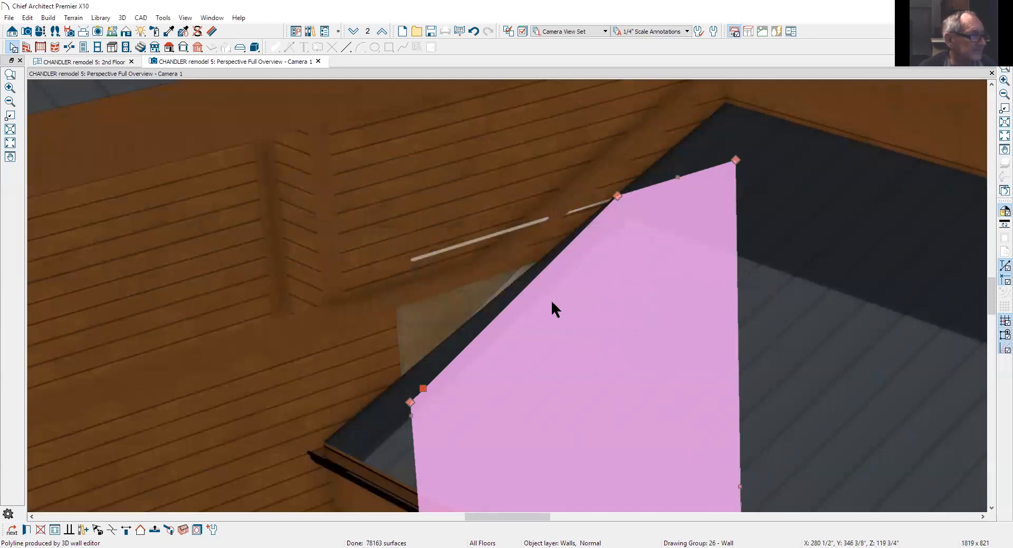
Select the railing wall above the window bay and examine where it meets the lower roof
click(324, 363)
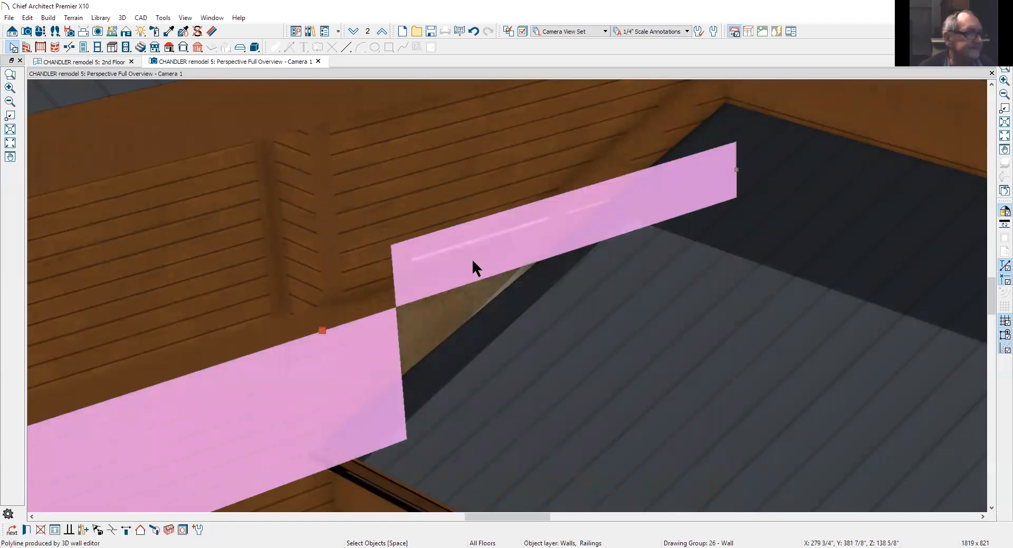
scroll(503, 215, down, 5)
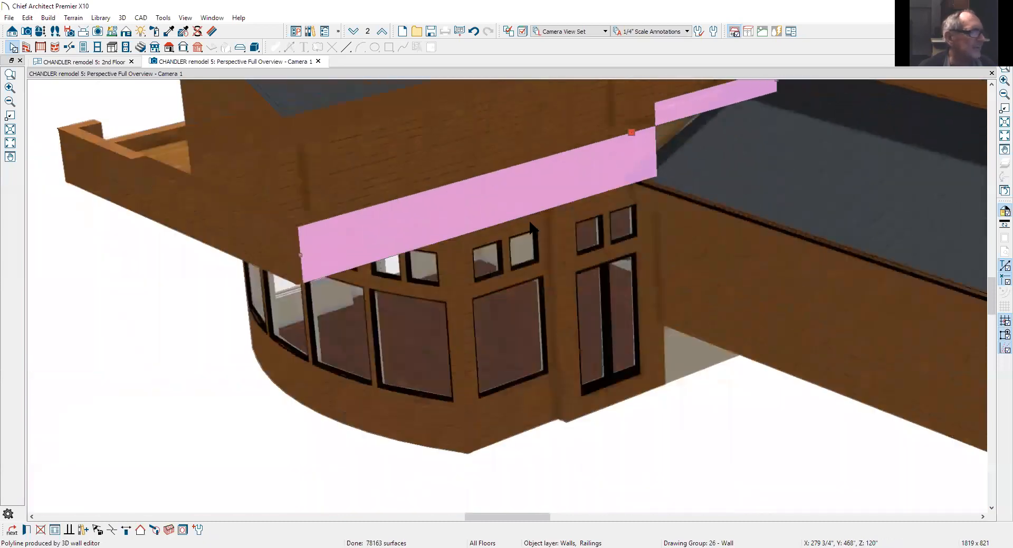
scroll(629, 183, up, 3)
scroll(629, 179, down, 1)
scroll(590, 84, up, 2)
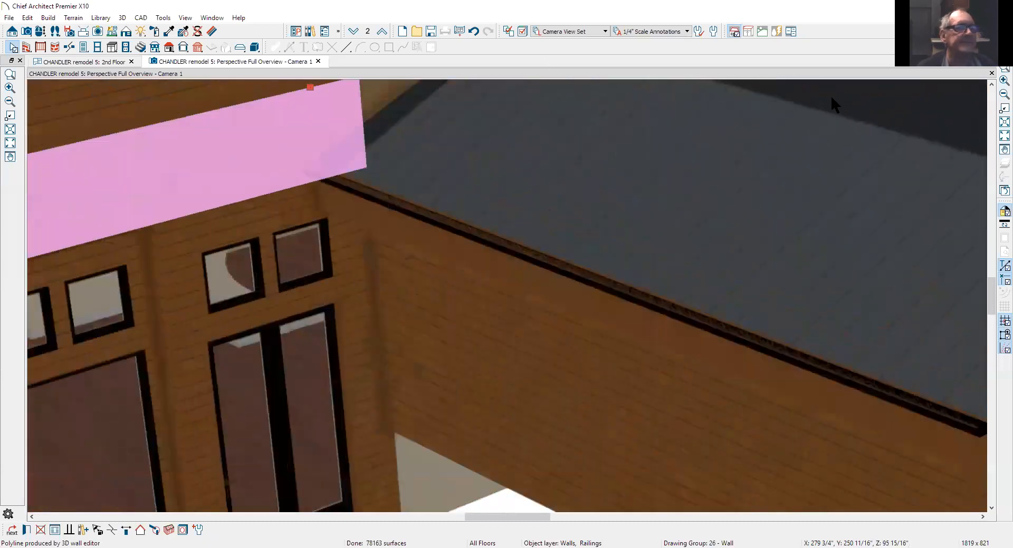
click(991, 85)
click(992, 85)
click(992, 84)
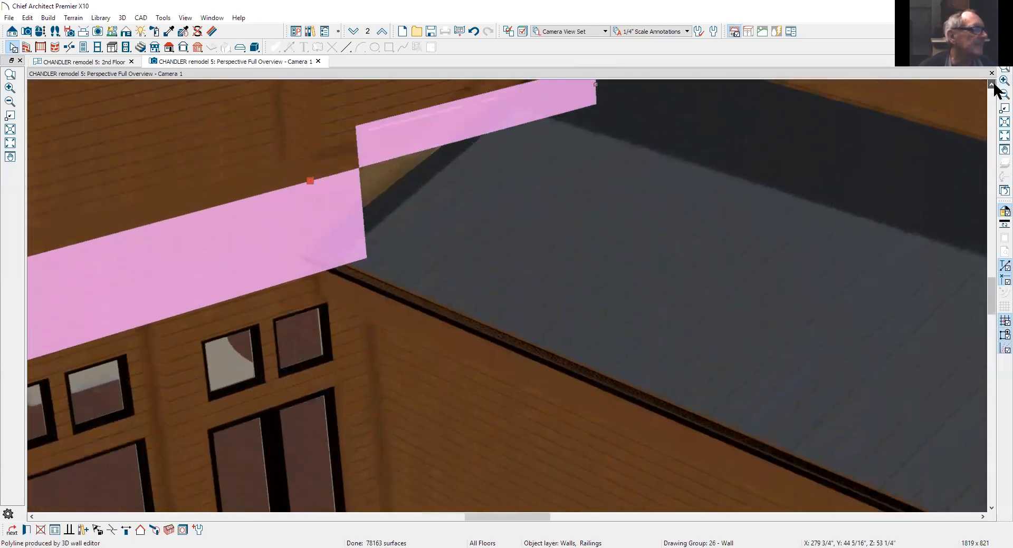
click(991, 84)
scroll(278, 282, up, 2)
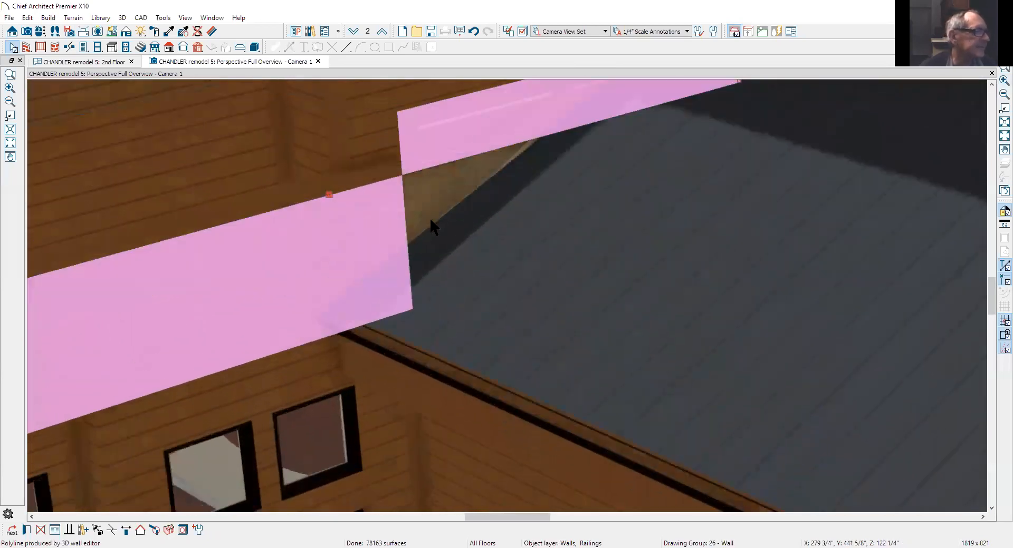
Shift the lower roof plane's sloping edge beside the gap in the siding by about 2 3/8"
click(452, 216)
click(451, 215)
drag(446, 216, 506, 242)
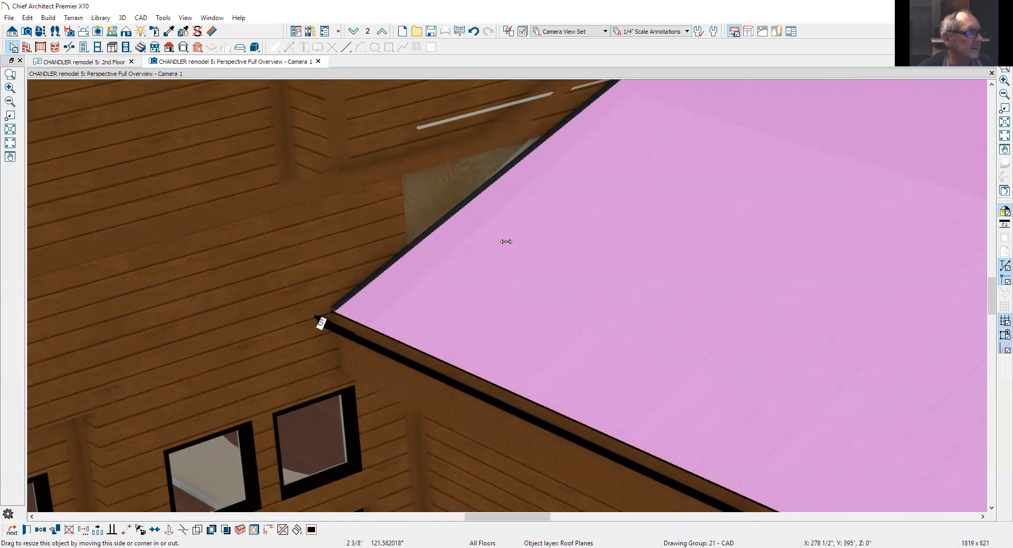
key(Return)
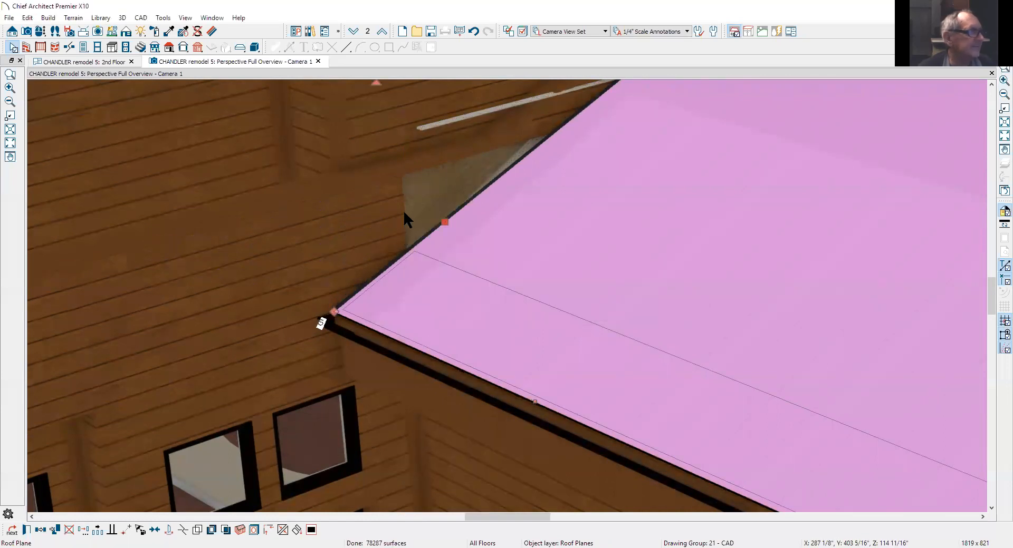
Examine the railing wall's extension over the lower roof from close up and in the overall building, and clear the selection
scroll(404, 200, up, 4)
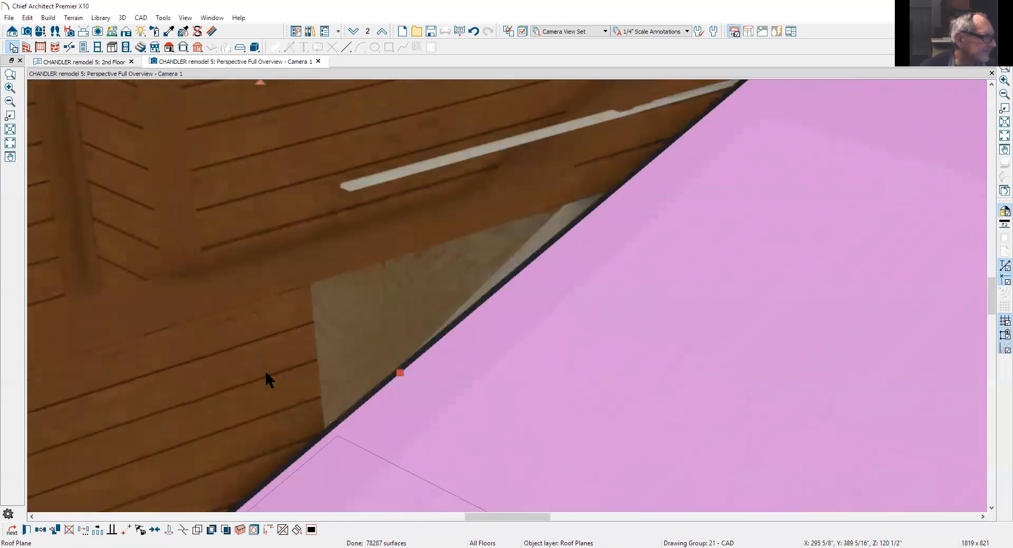
click(242, 353)
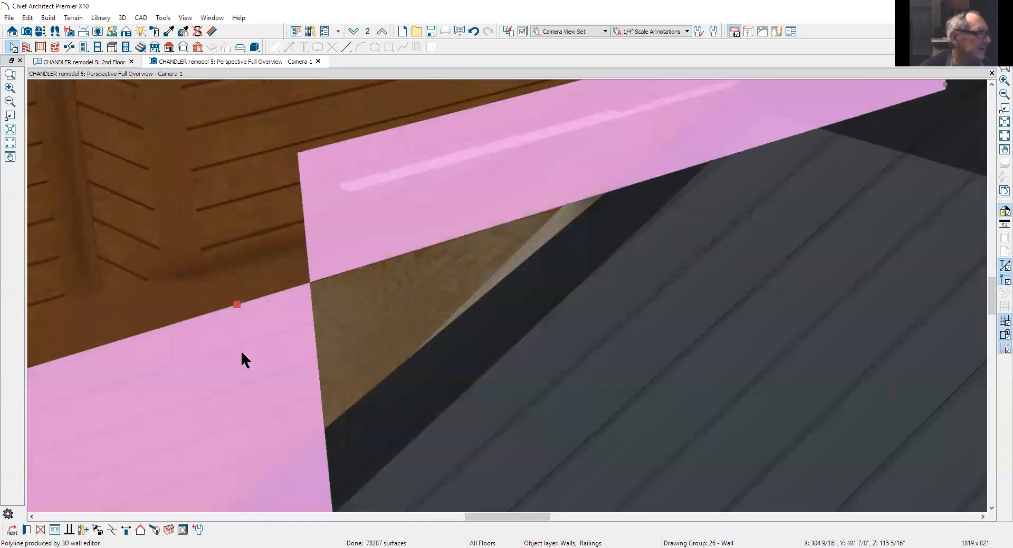
scroll(241, 350, down, 3)
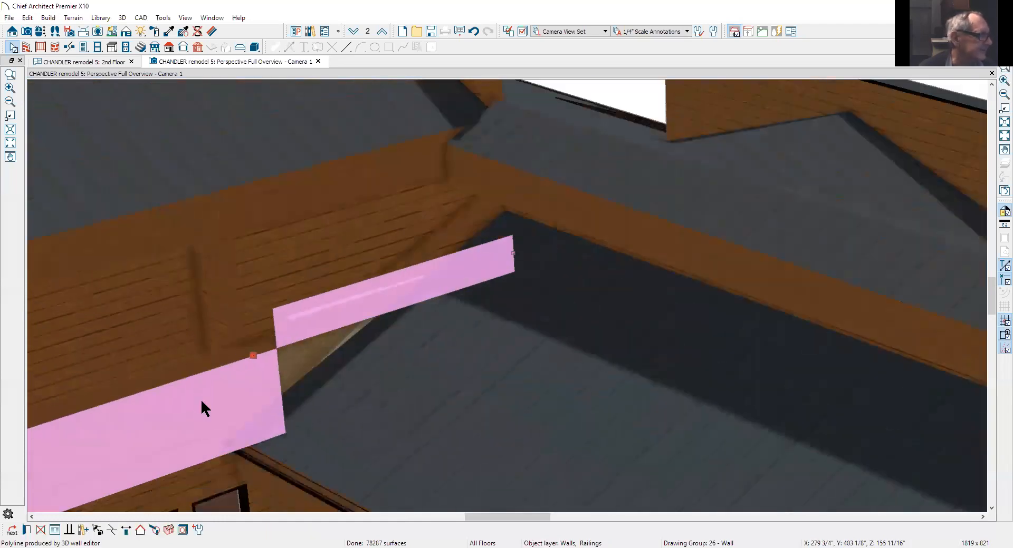
scroll(211, 369, down, 3)
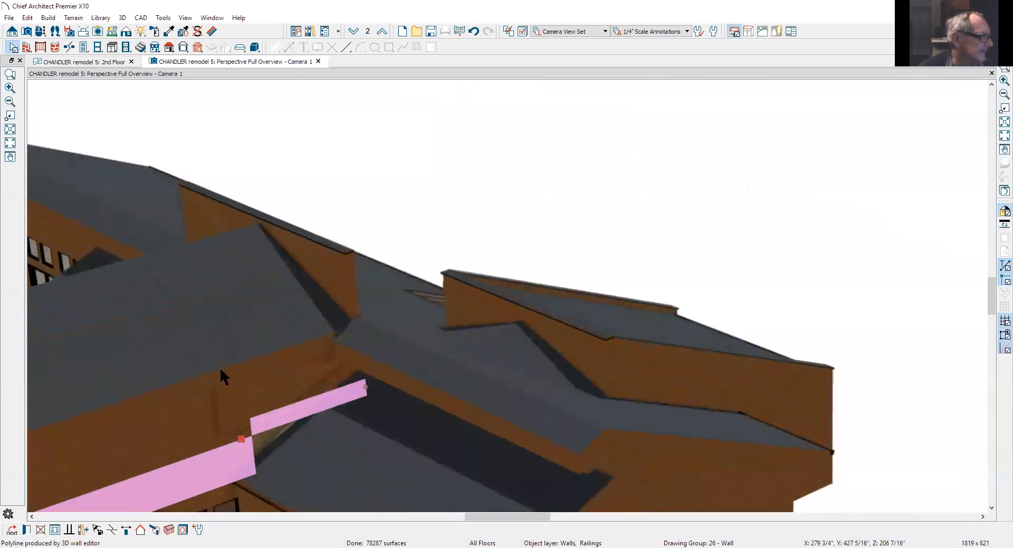
scroll(316, 319, down, 3)
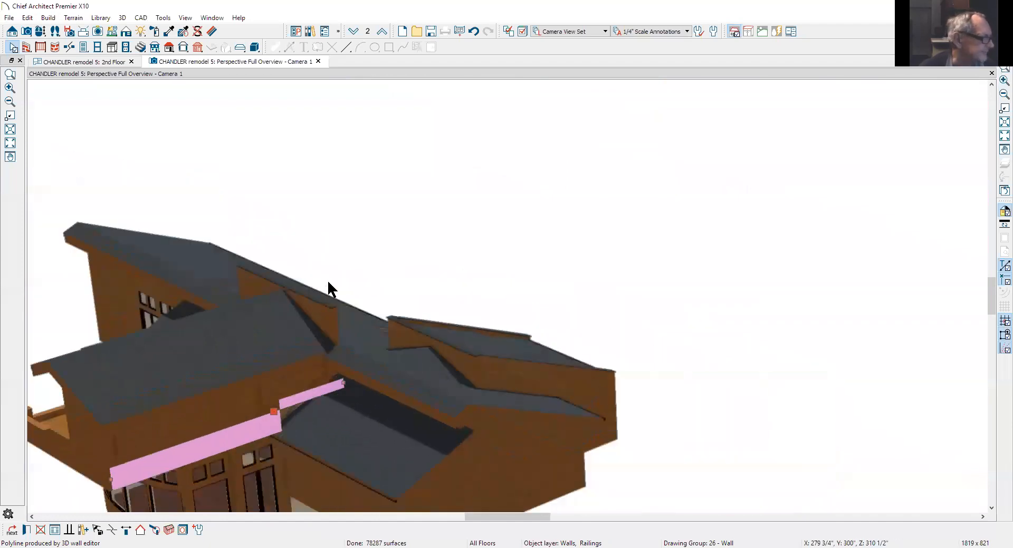
scroll(200, 442, up, 4)
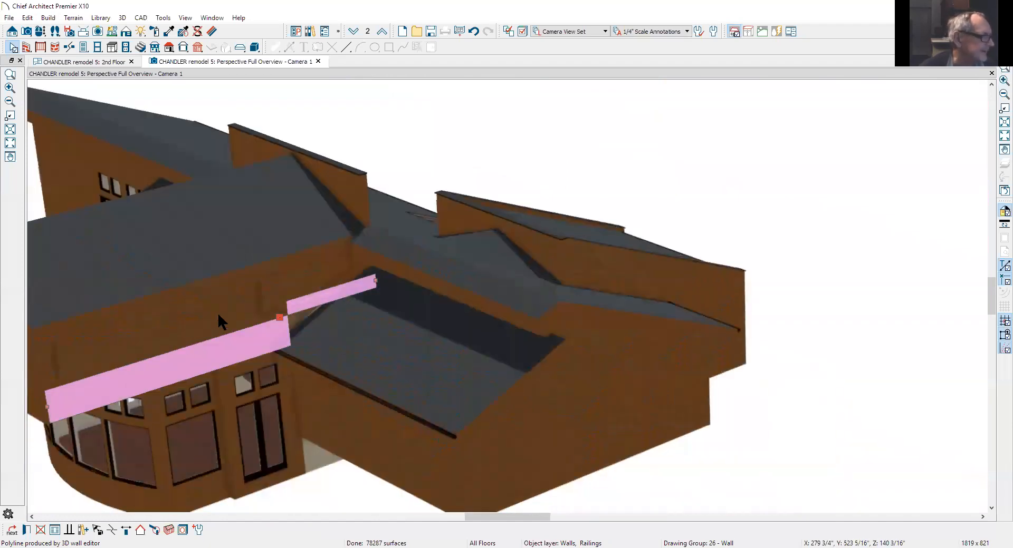
scroll(272, 277, up, 5)
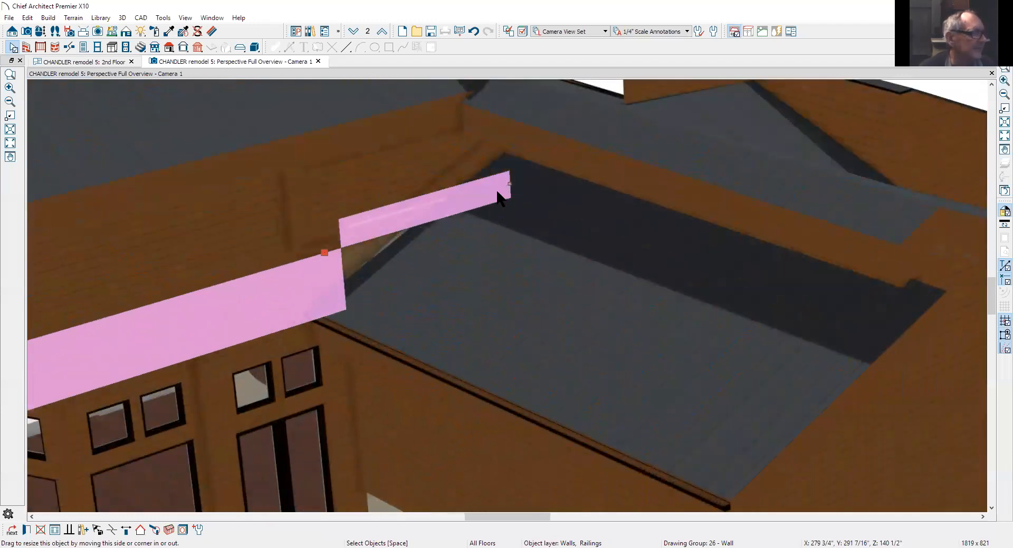
key(Delete)
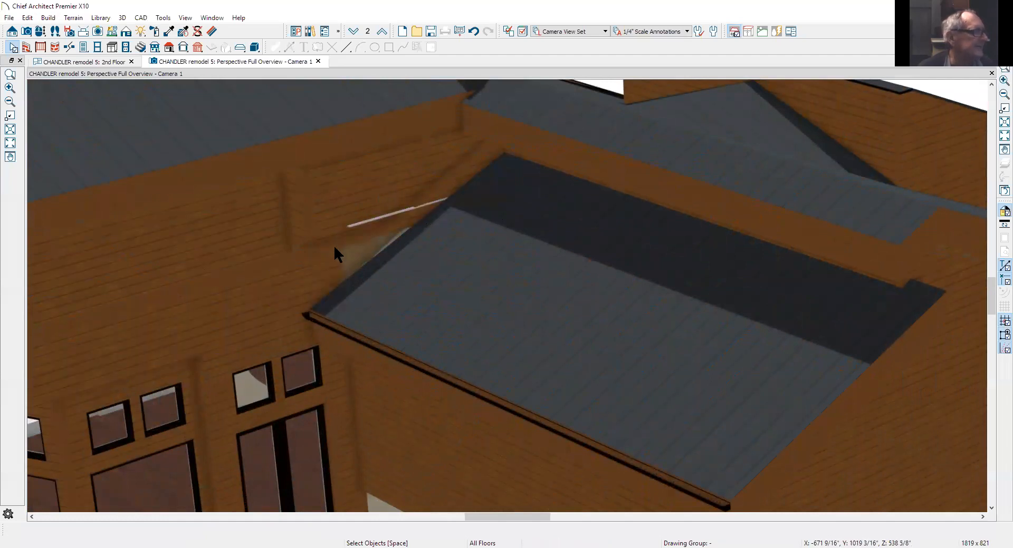
Check the molding profile settings of the railing wall cap's 3D molding polyline without changing them
scroll(282, 193, up, 4)
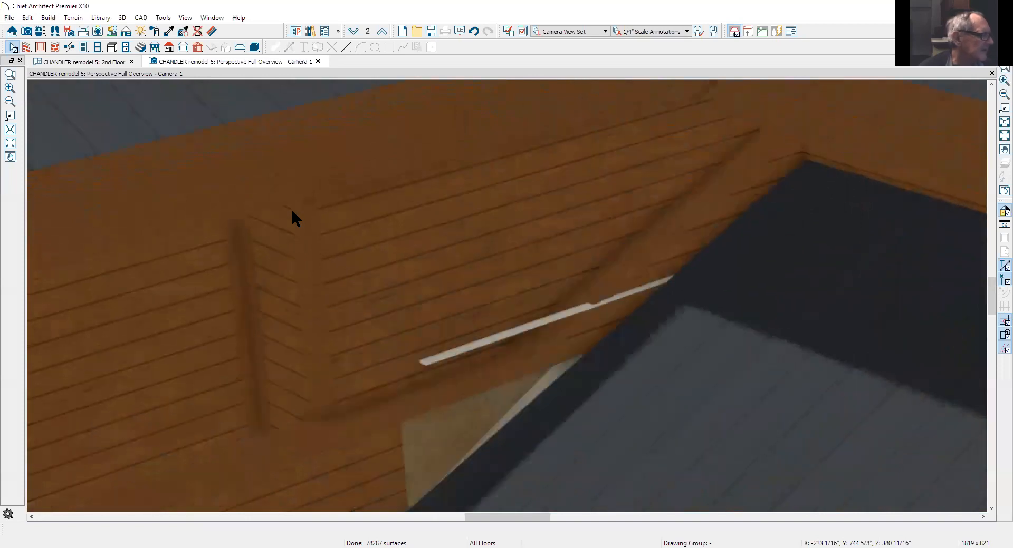
scroll(291, 227, down, 3)
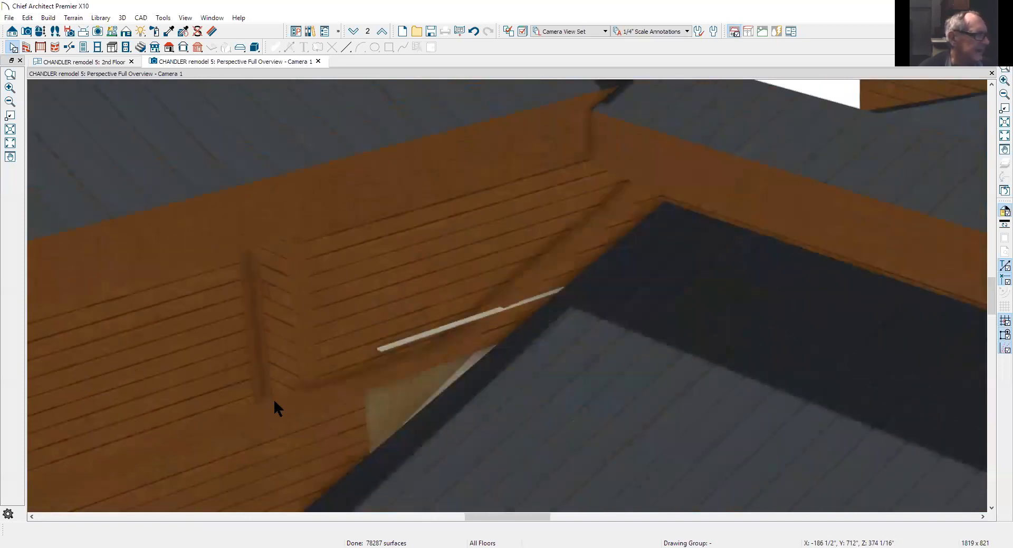
click(305, 407)
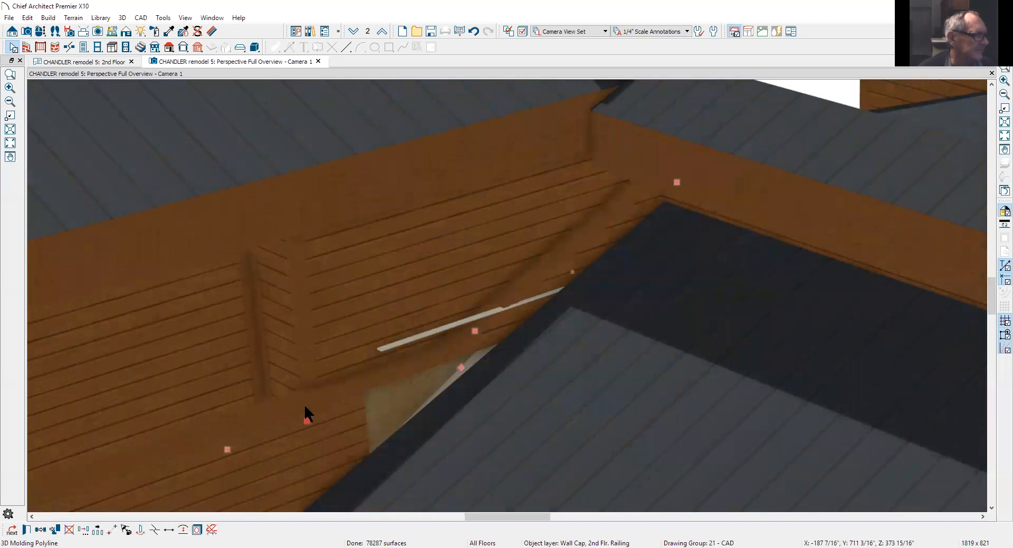
scroll(390, 250, down, 2)
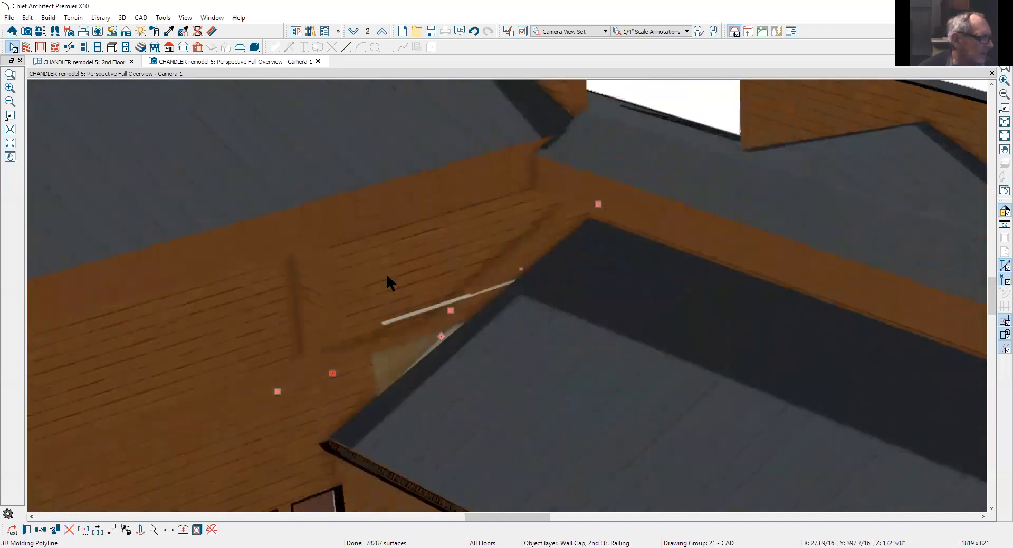
click(38, 529)
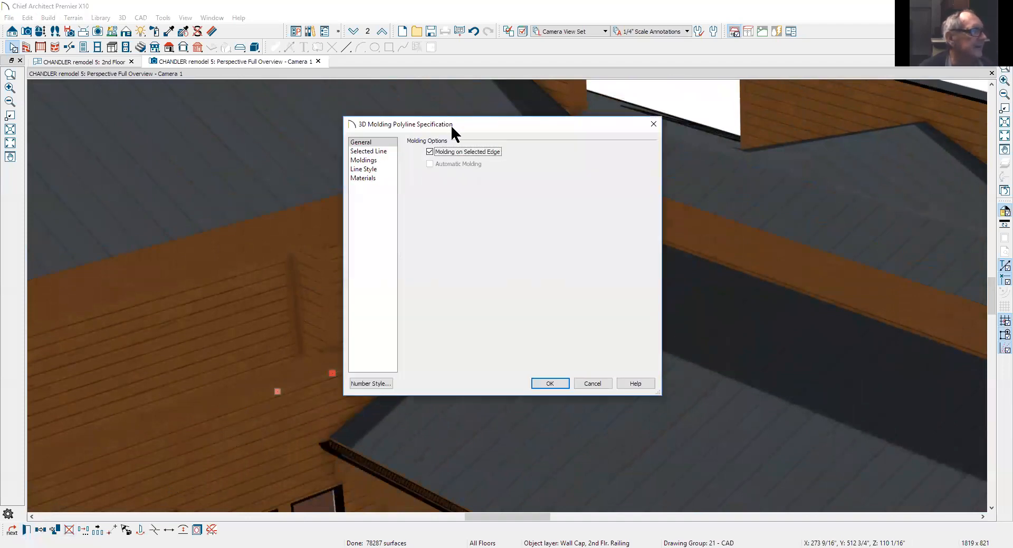
click(367, 161)
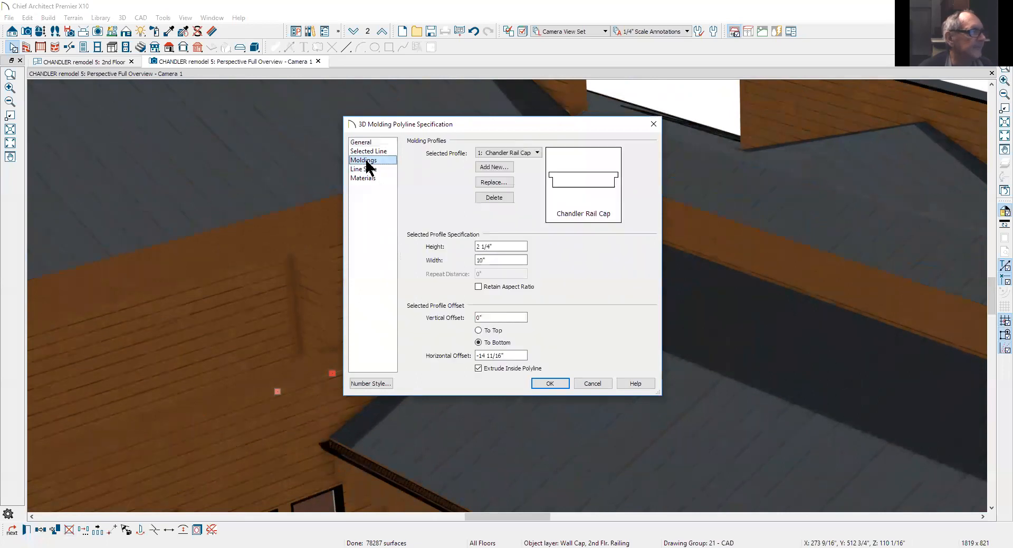
click(593, 384)
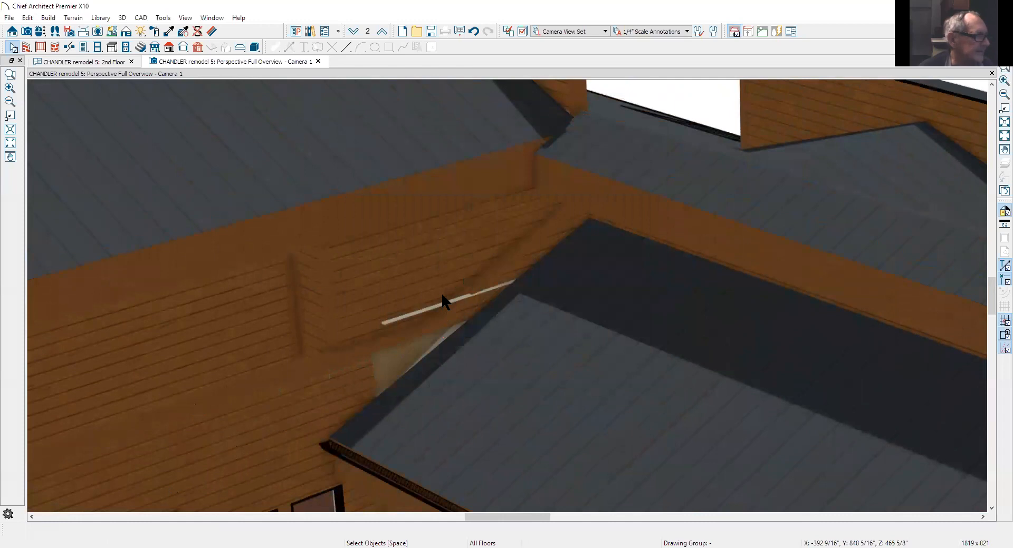
Try shortening the railing wall by about 9'-9 1/4" to the near side of the gap, and extend it back over the lower roof
scroll(441, 293, up, 3)
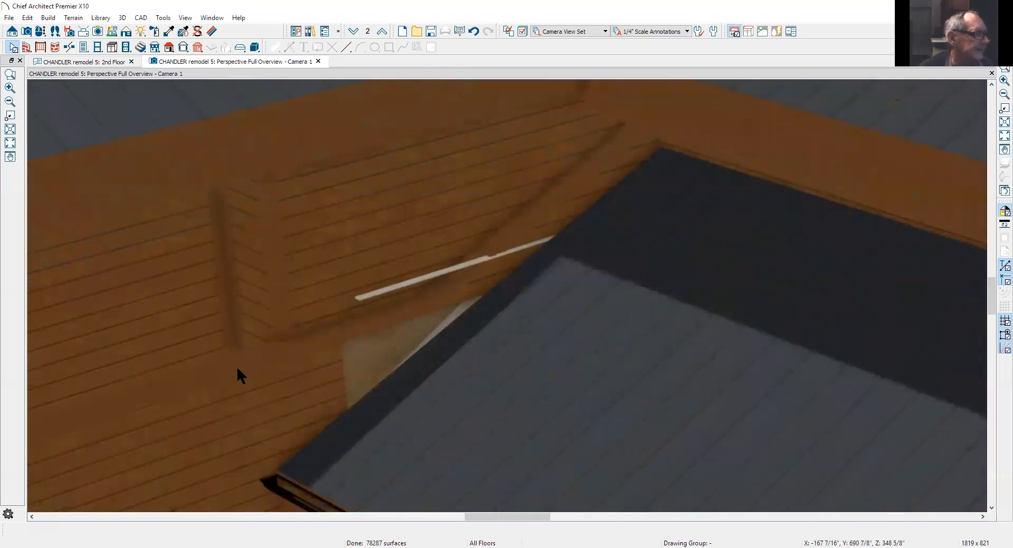
scroll(345, 344, up, 3)
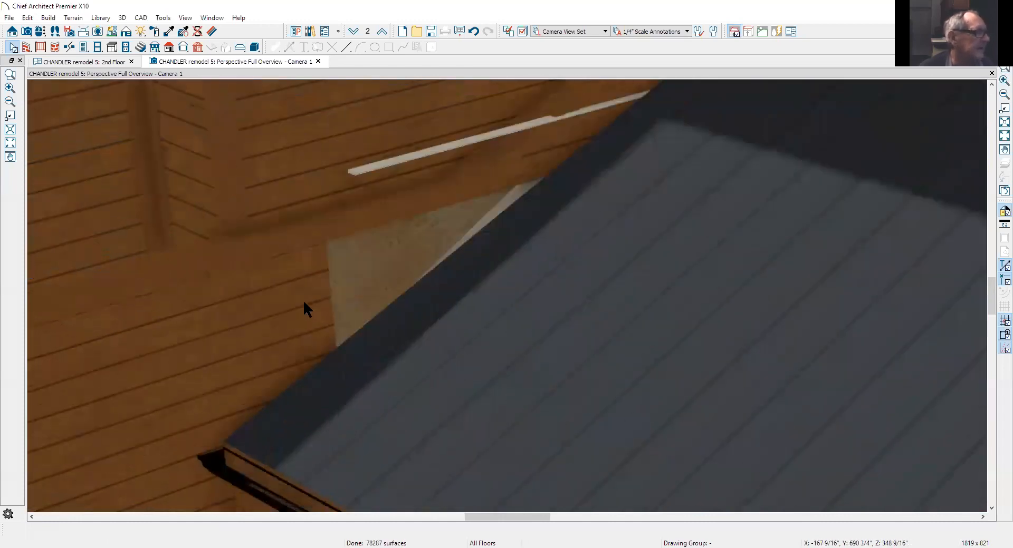
click(303, 280)
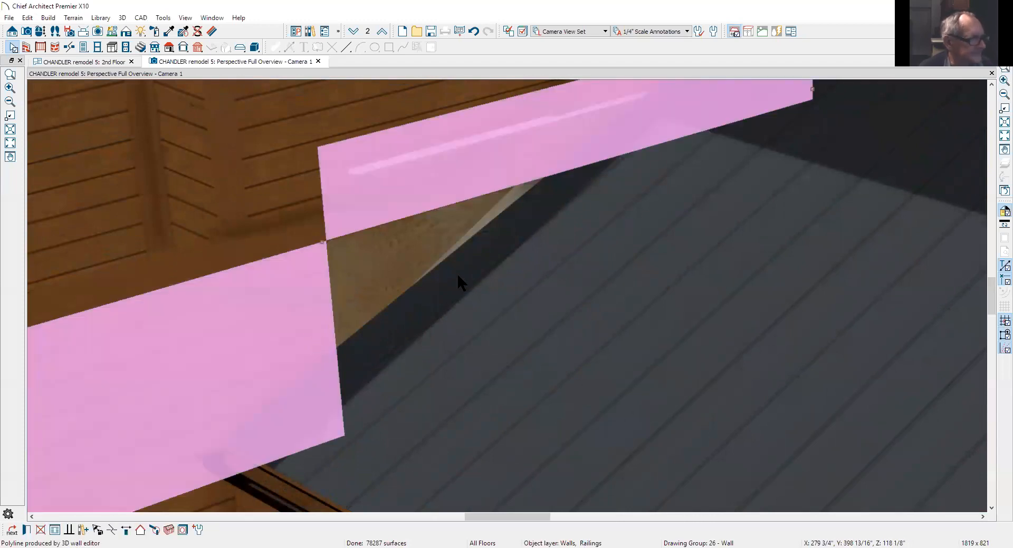
scroll(741, 206, down, 3)
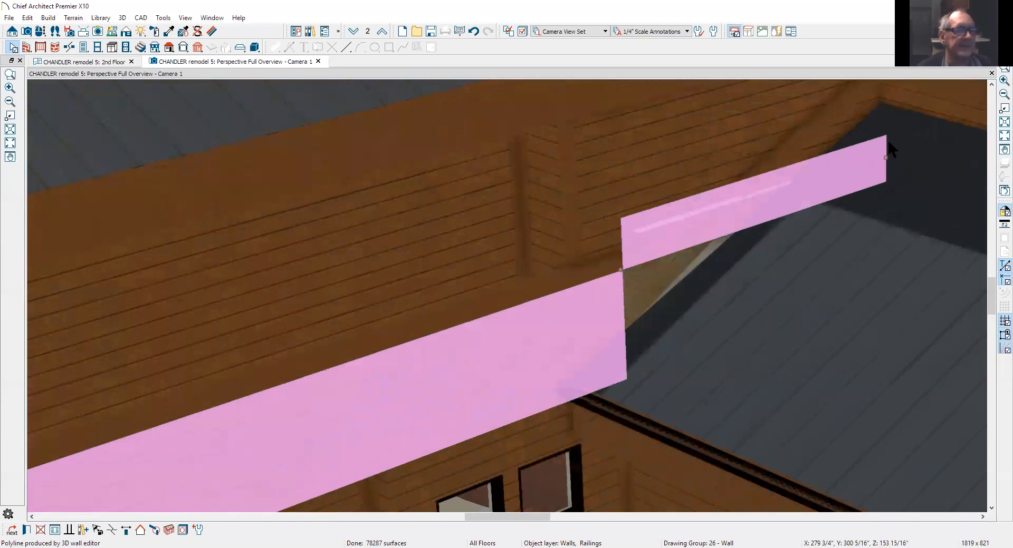
drag(853, 173, 619, 318)
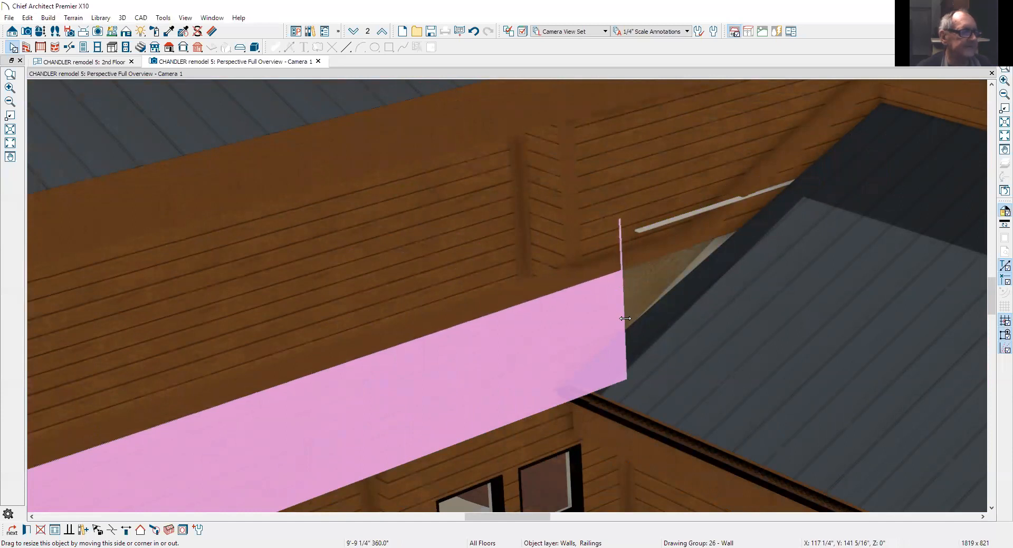
drag(625, 318, 625, 319)
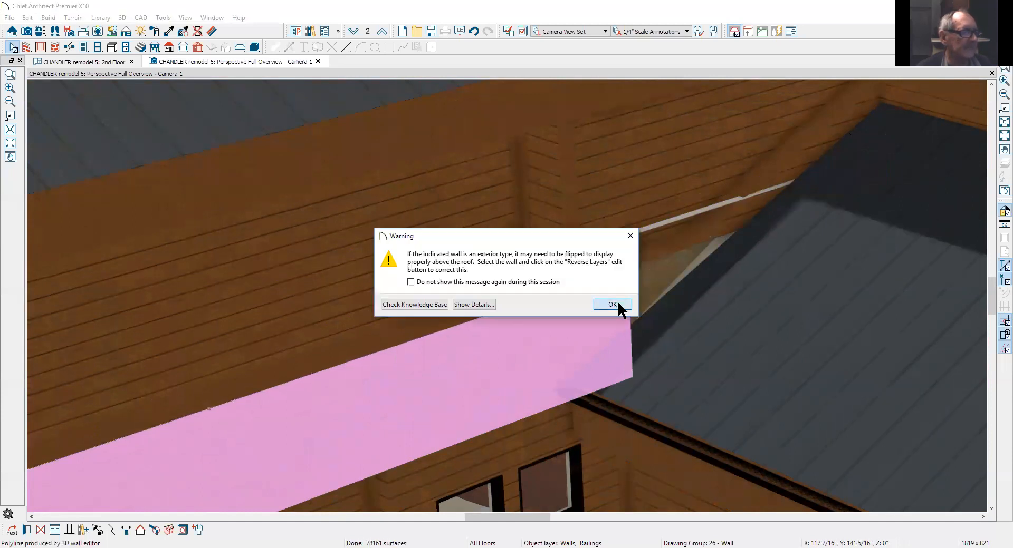
click(614, 306)
drag(692, 269, 844, 208)
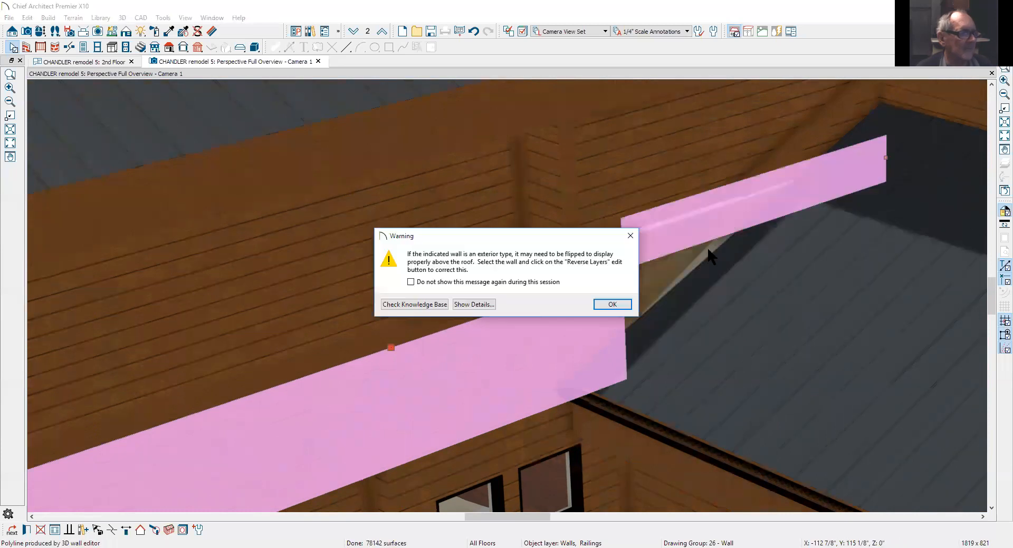
click(603, 305)
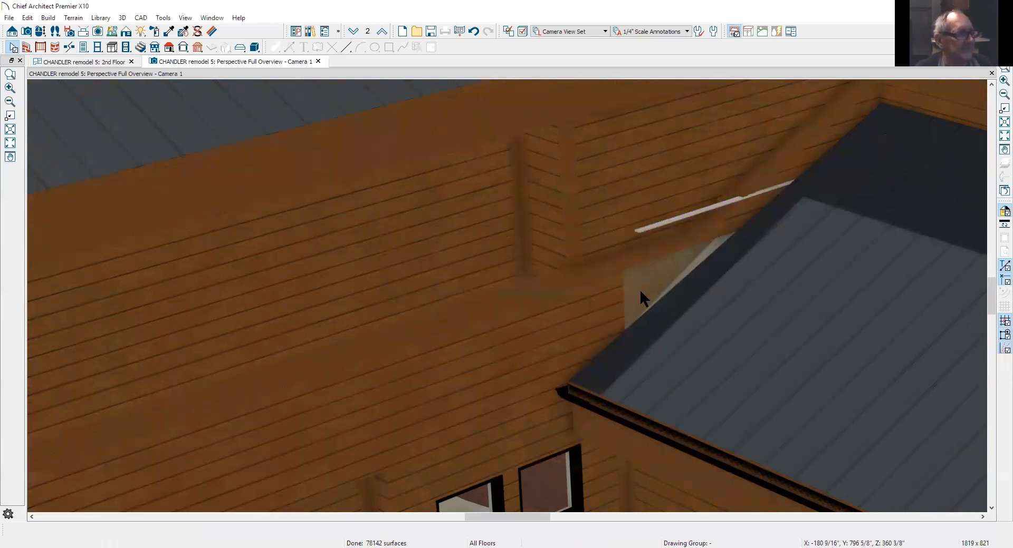
Turn off the flat ceiling over Bedroom 3, whose ceiling edge sticks out through the siding above the lower roof
scroll(652, 255, down, 4)
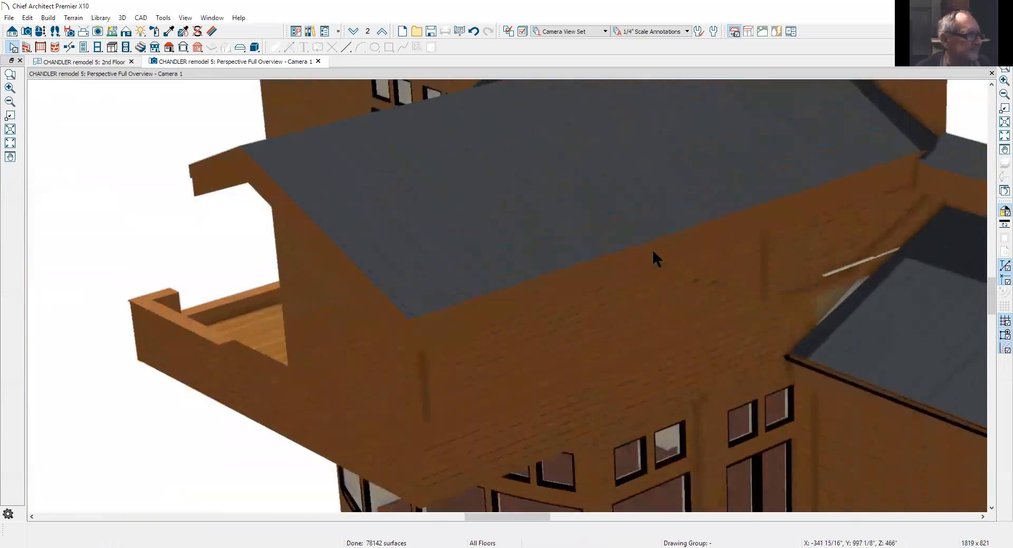
scroll(619, 186, down, 2)
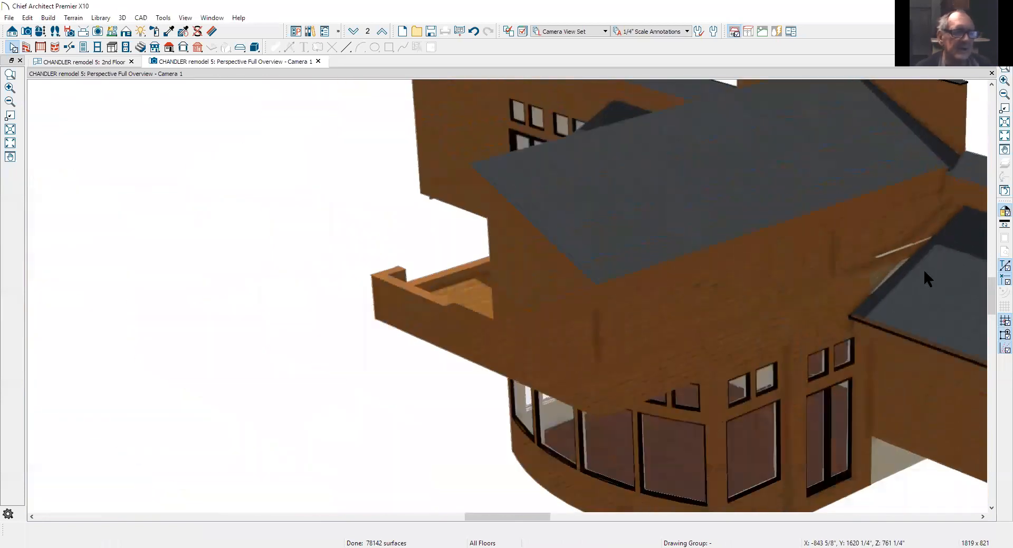
scroll(922, 268, up, 5)
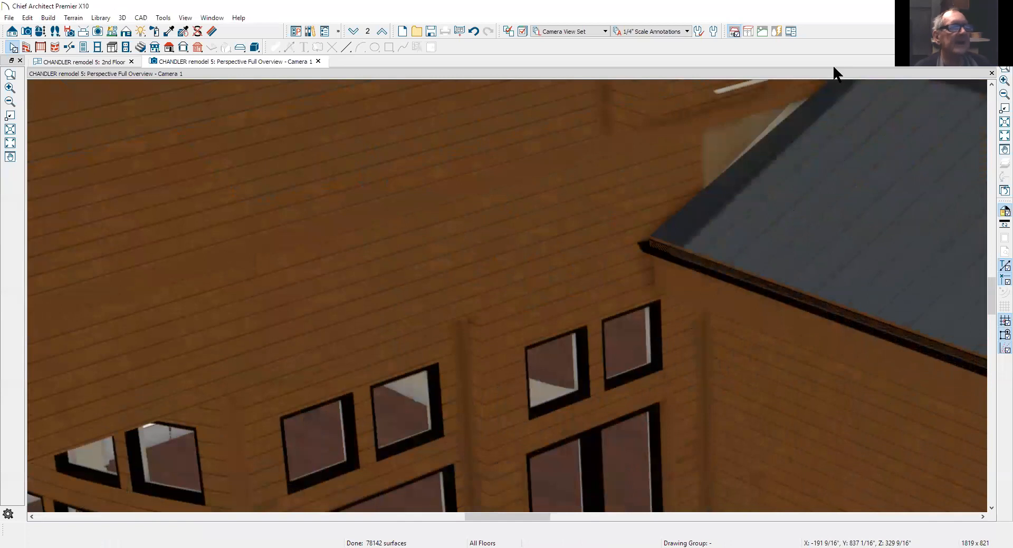
scroll(892, 103, down, 2)
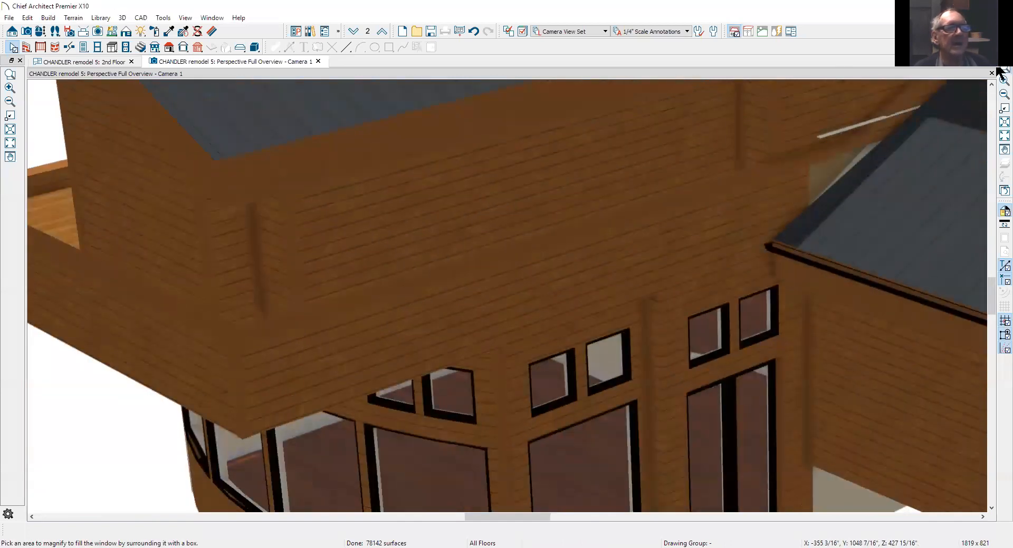
click(997, 70)
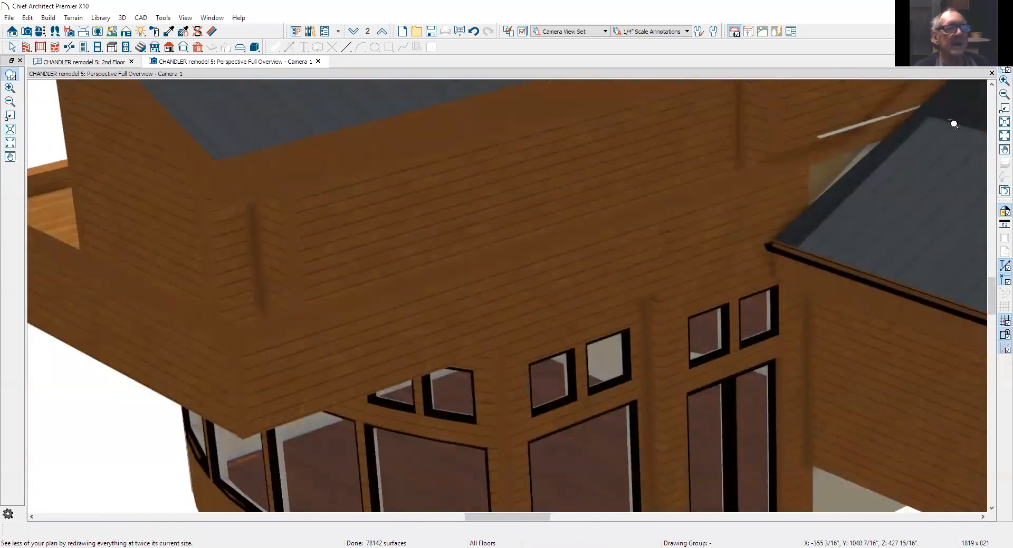
drag(779, 99, 938, 248)
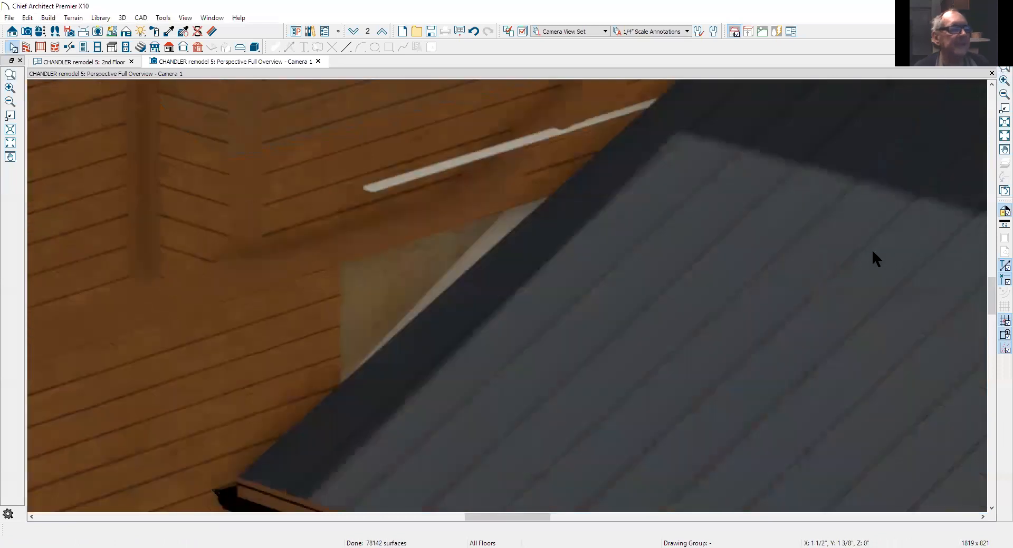
click(414, 173)
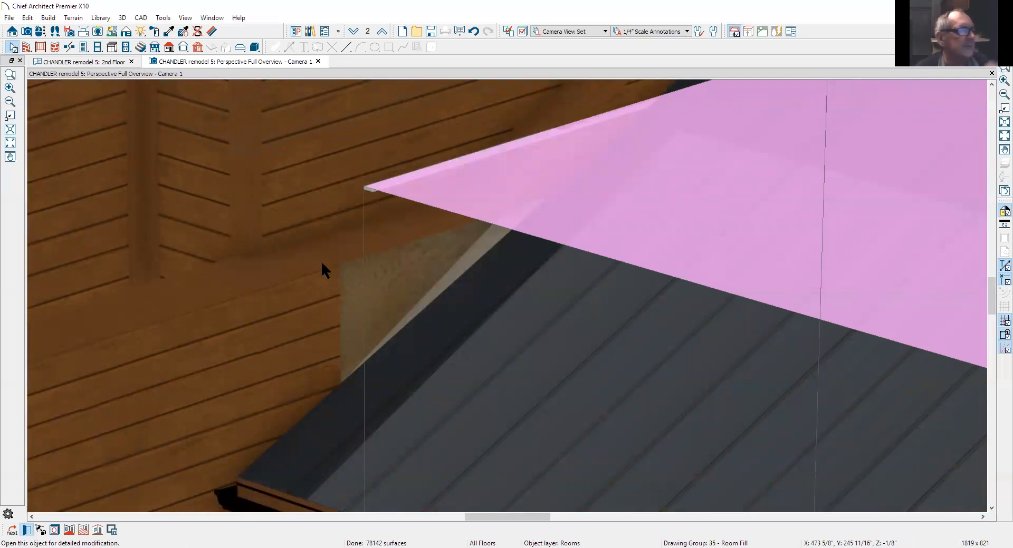
key(ctrl+e)
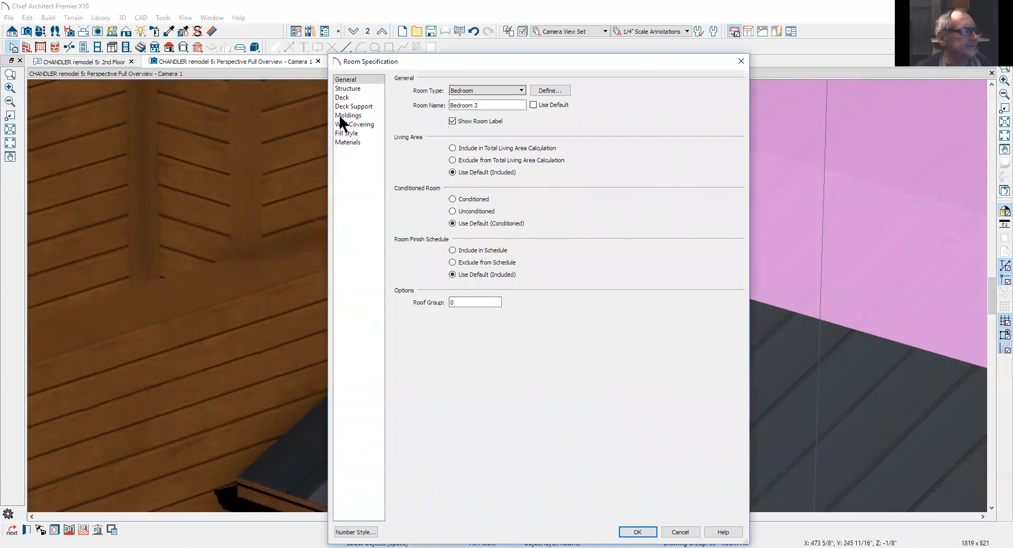
click(358, 88)
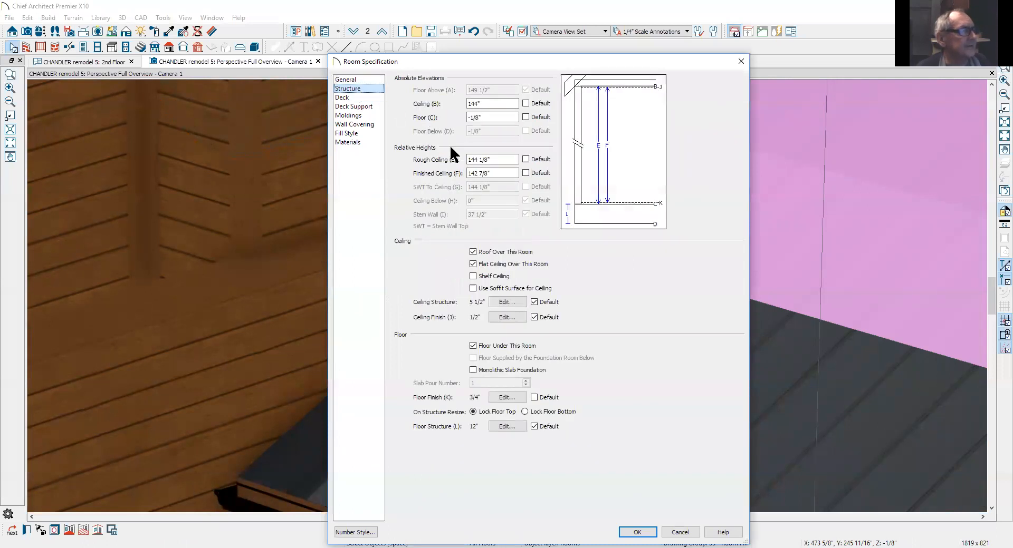
click(486, 263)
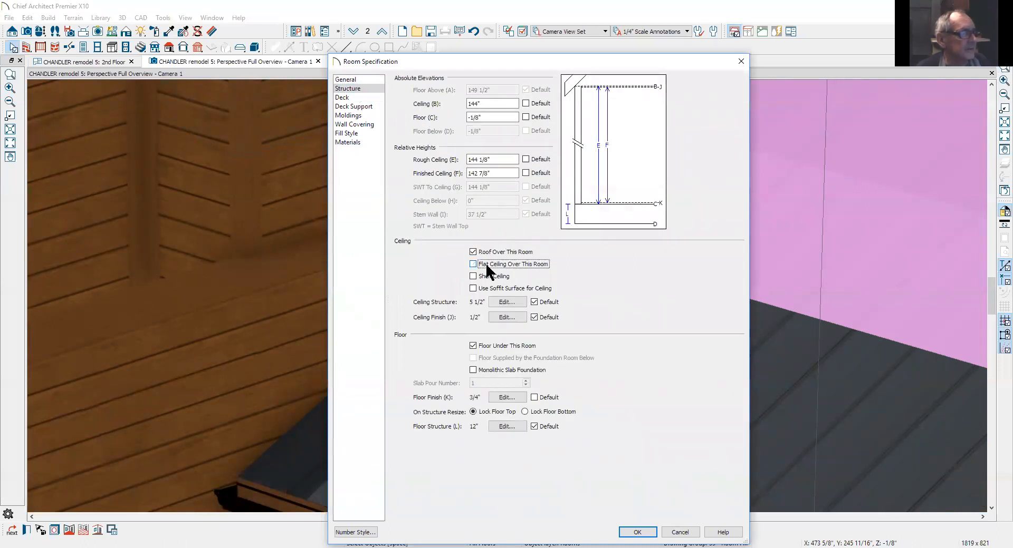
click(631, 533)
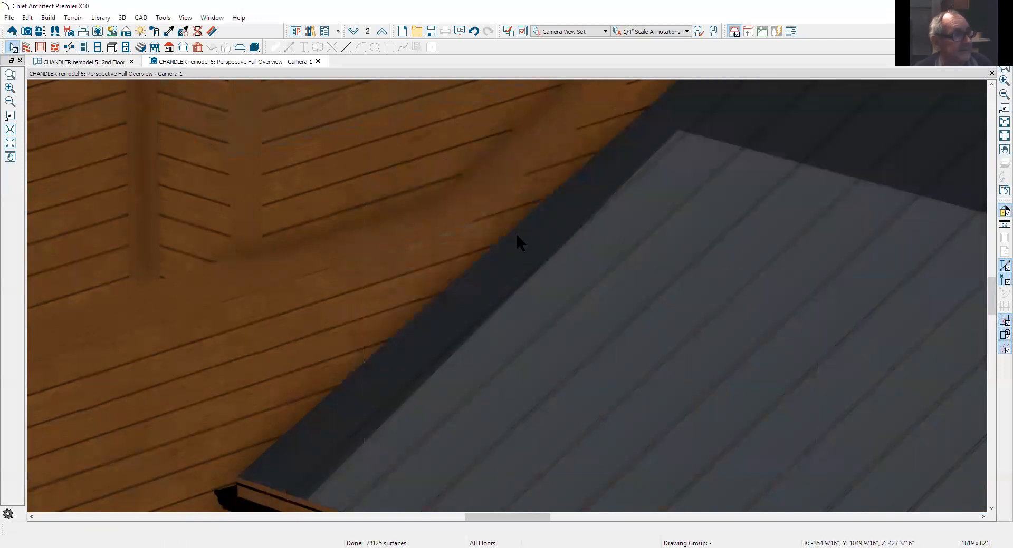
Examine the siding where it meets the lower roof and the railing wall on the building's opposite side, and close the camera view
scroll(512, 227, down, 5)
scroll(501, 217, down, 2)
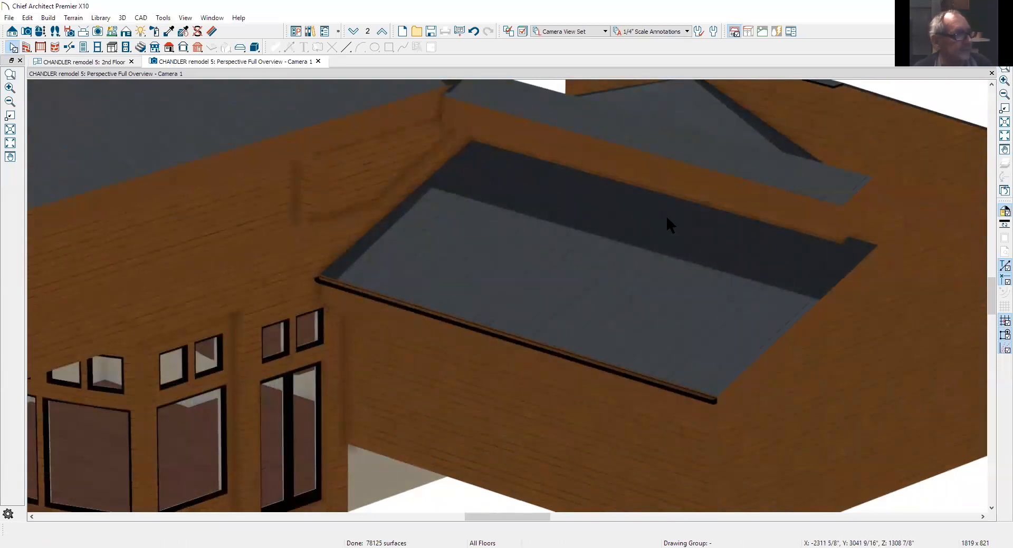
scroll(616, 243, down, 2)
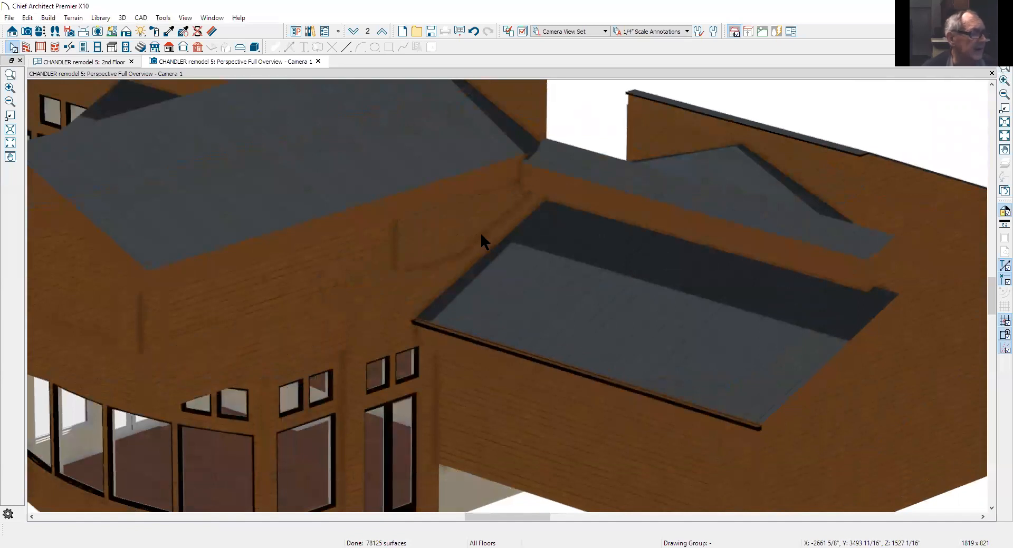
scroll(489, 232, down, 2)
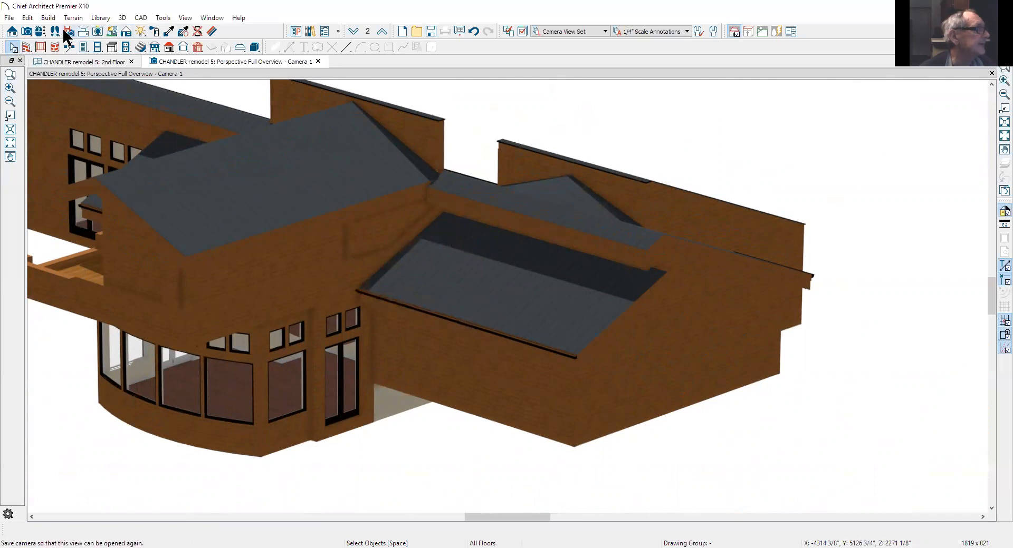
click(40, 31)
drag(320, 240, 109, 151)
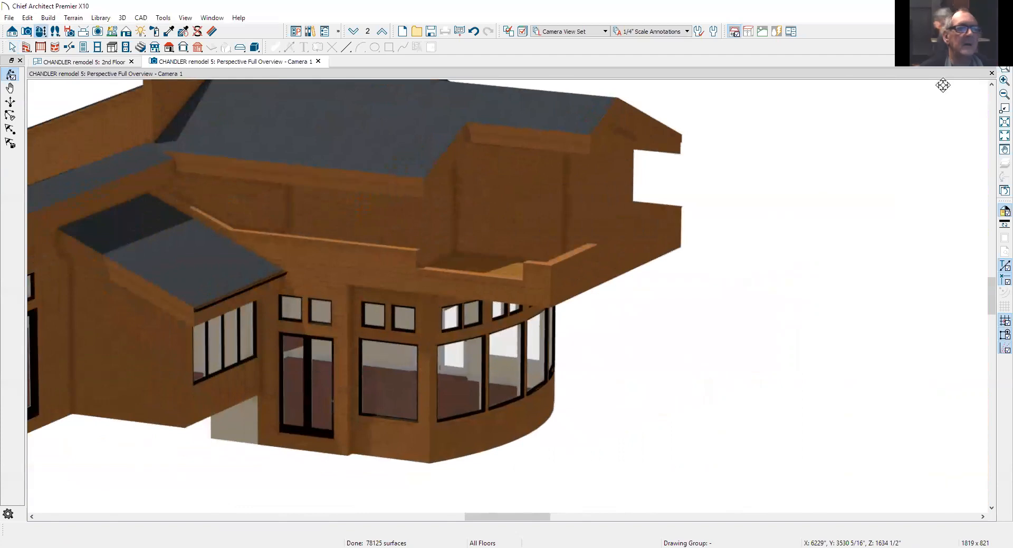
click(1002, 69)
drag(57, 117, 306, 293)
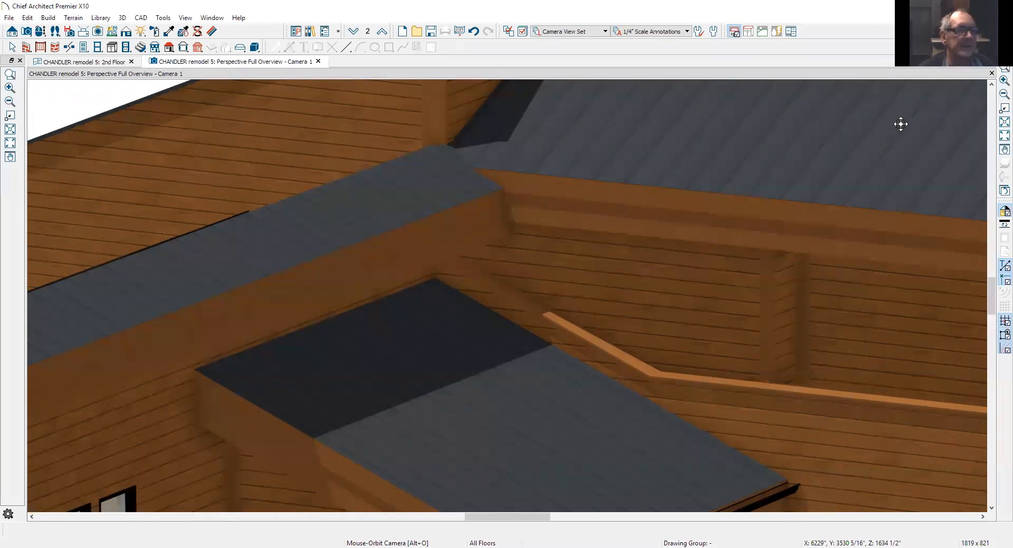
click(991, 73)
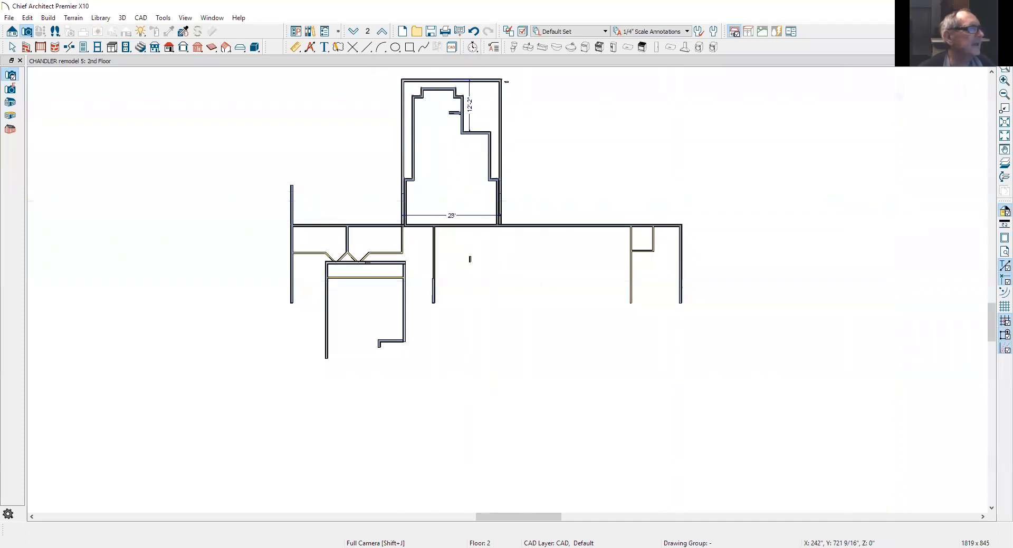
Select the second-floor room between the outer walls and the stepped inner walls in plan to see its extent
right_click(489, 106)
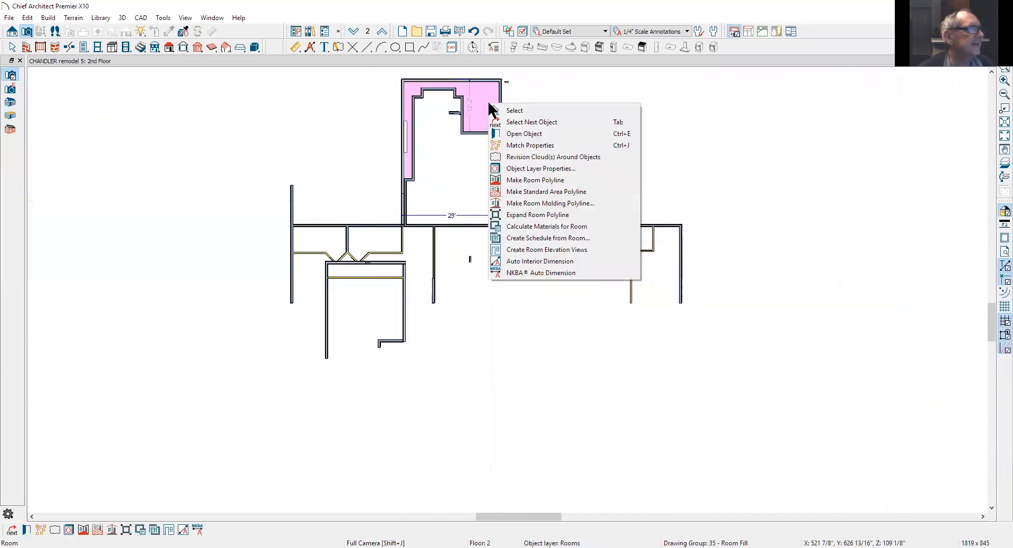
click(578, 94)
scroll(295, 118, up, 2)
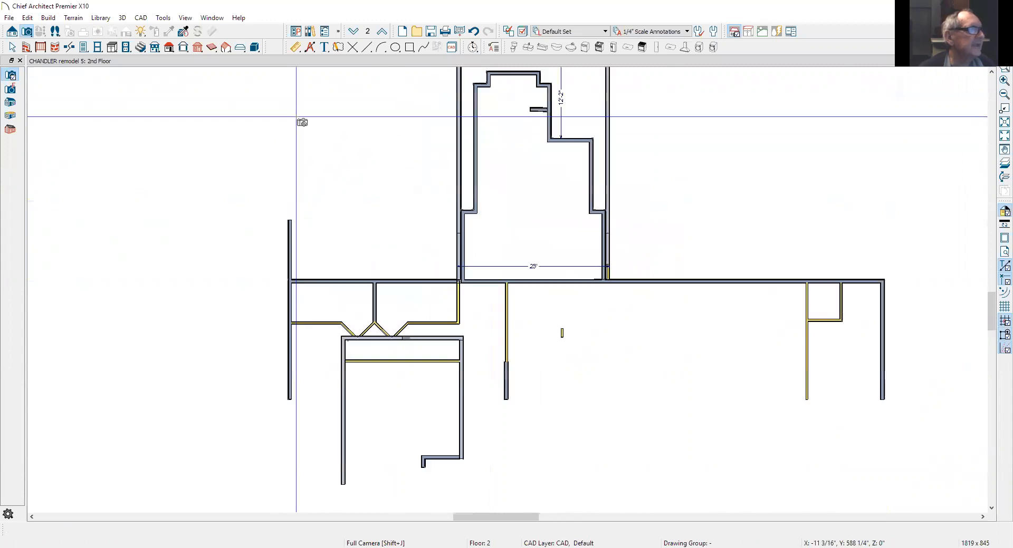
scroll(656, 111, up, 1)
scroll(644, 82, up, 1)
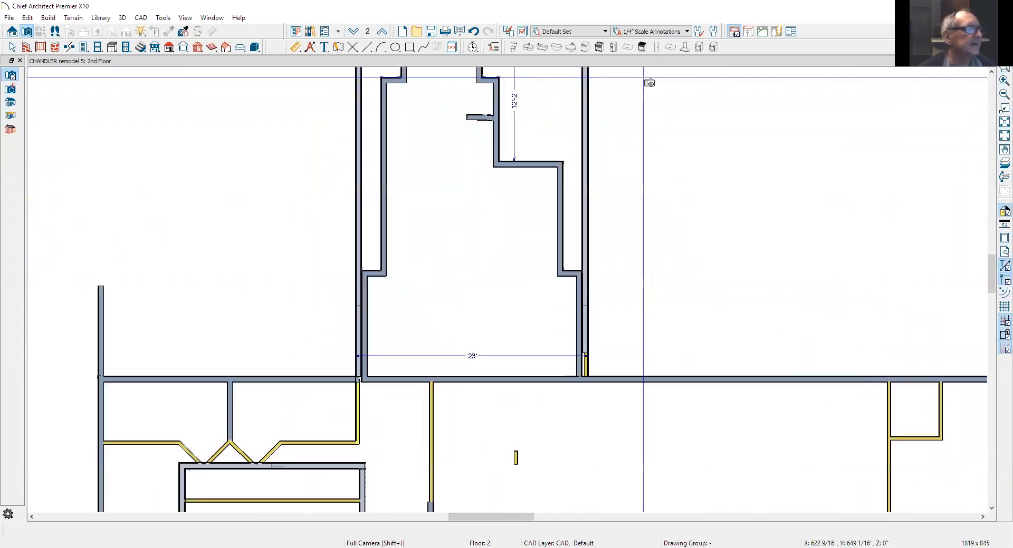
scroll(643, 77, up, 1)
click(990, 73)
click(989, 73)
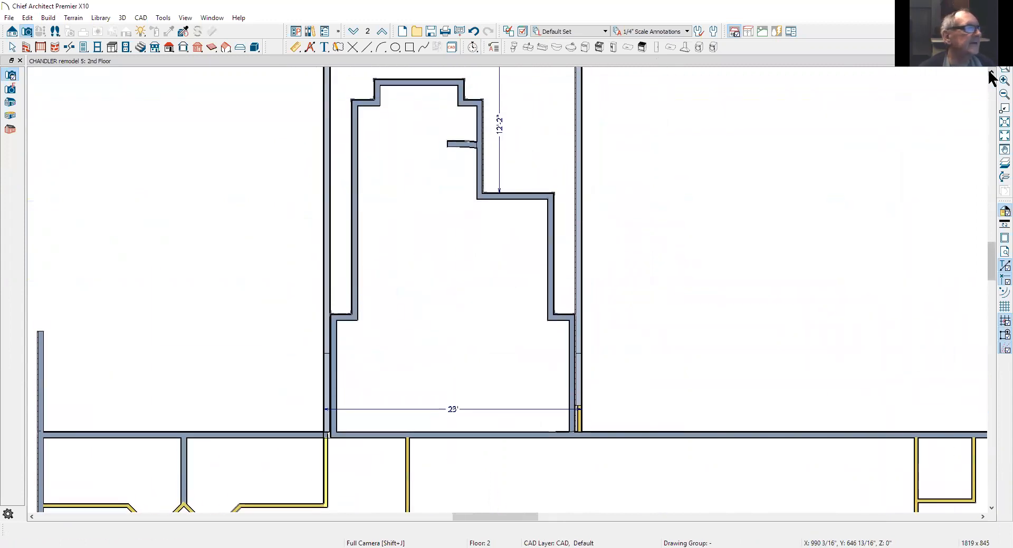
click(989, 73)
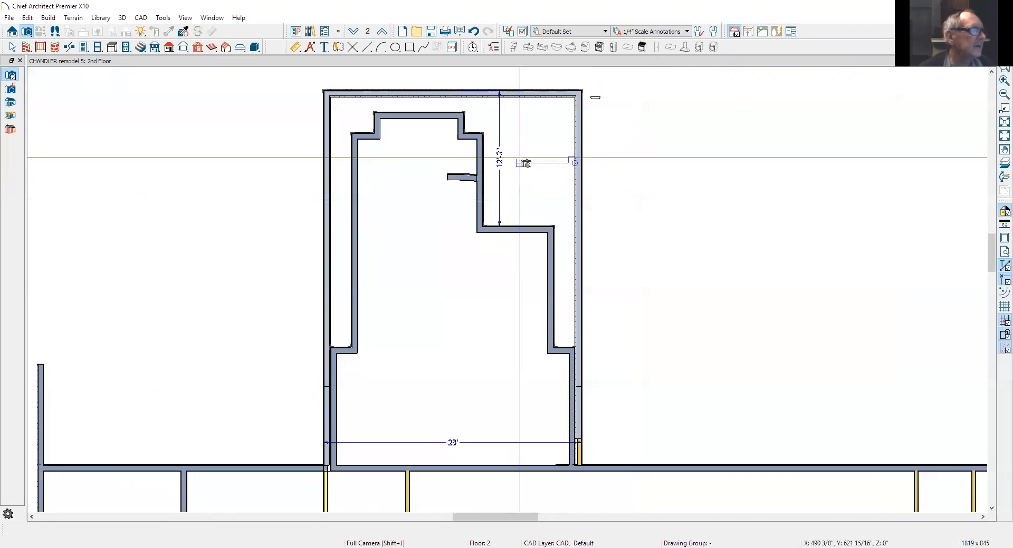
right_click(519, 157)
click(550, 168)
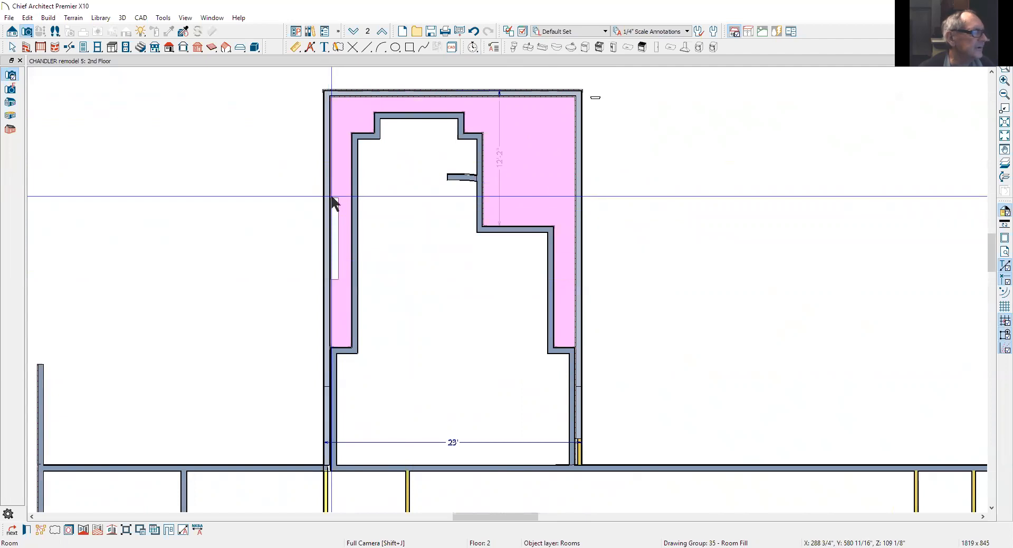
scroll(390, 143, down, 1)
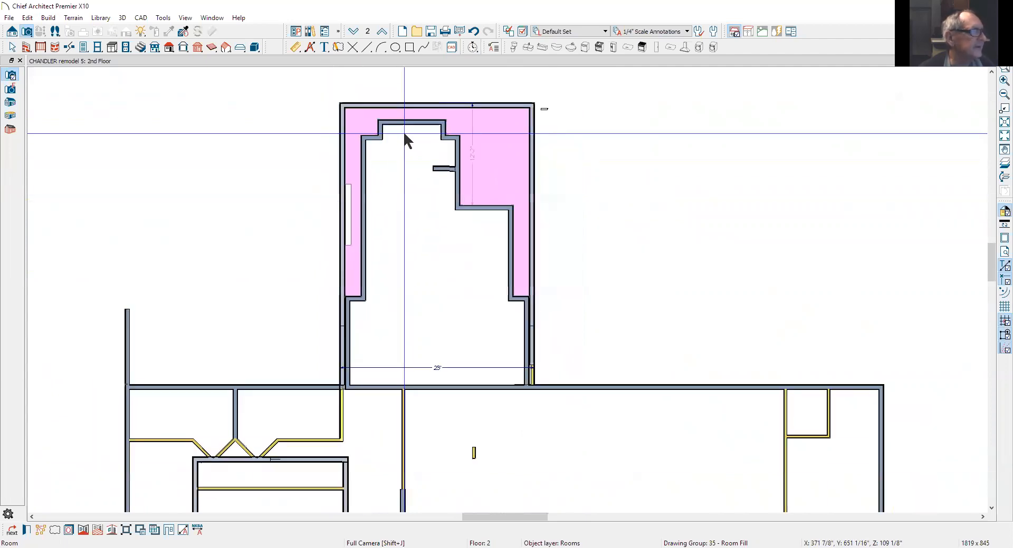
Inspect the ceiling of the first-floor room with the curved window wall using full camera views toward each side, and close them
click(353, 32)
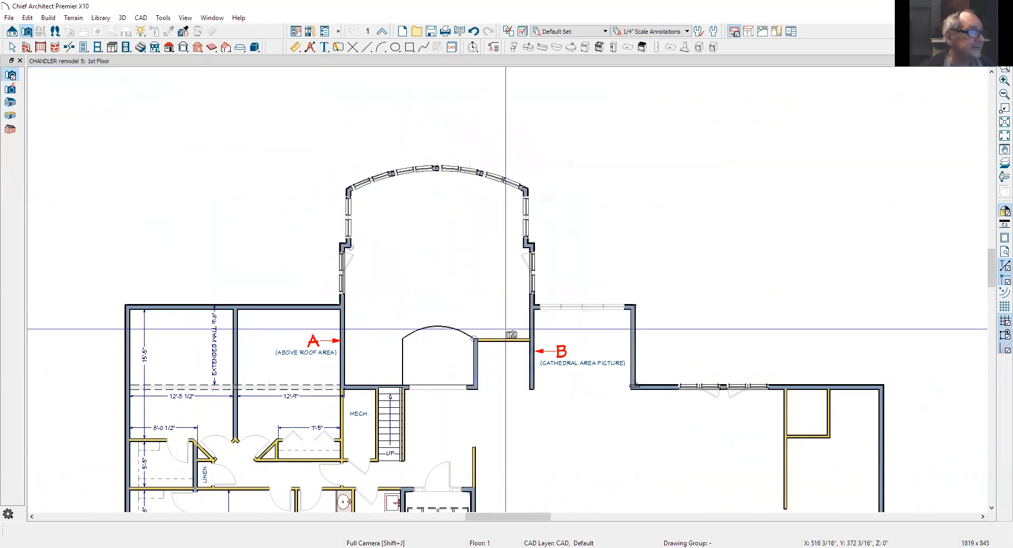
drag(528, 333, 322, 169)
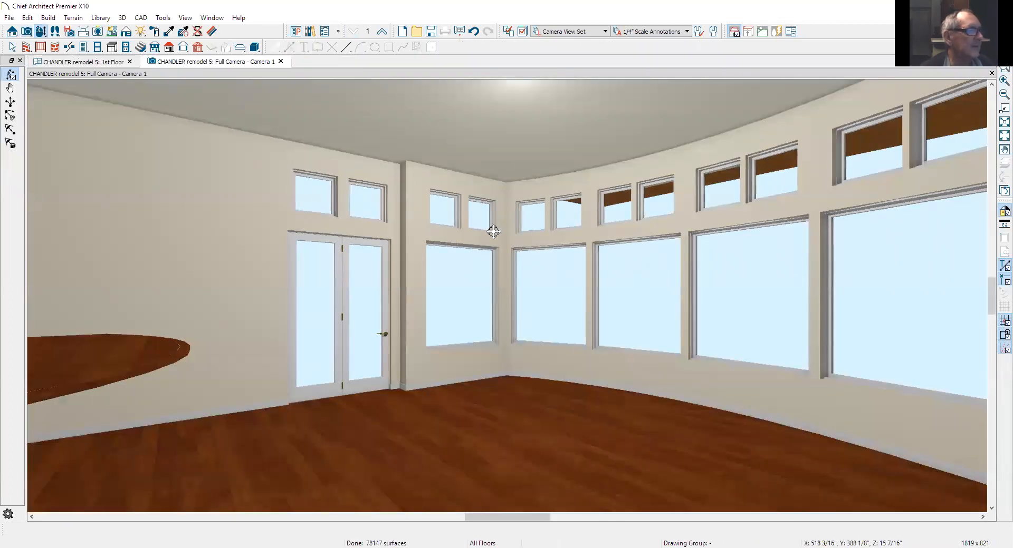
mouse_move(502, 228)
mouse_down()
mouse_move(483, 224)
mouse_move(490, 229)
mouse_up()
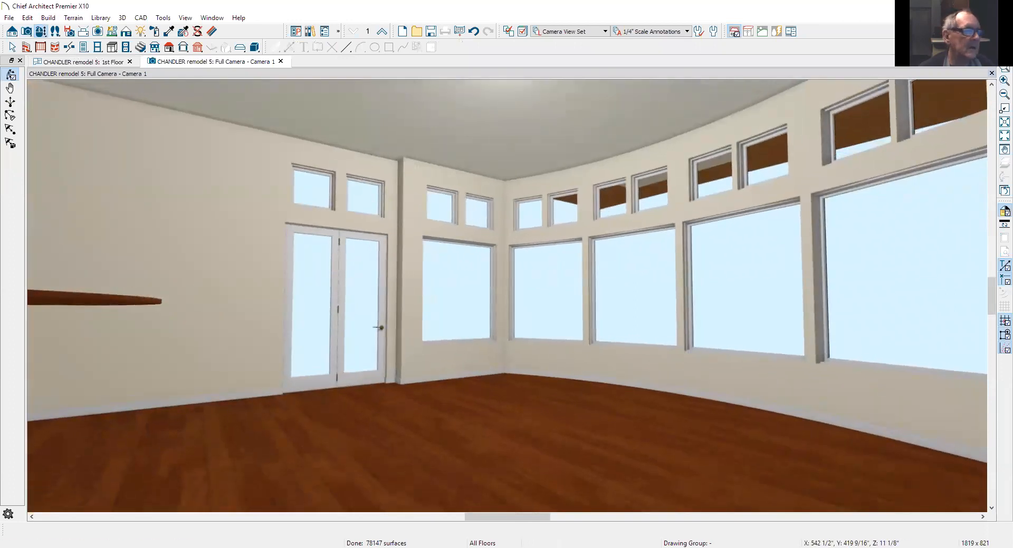
click(991, 73)
drag(564, 163, 581, 127)
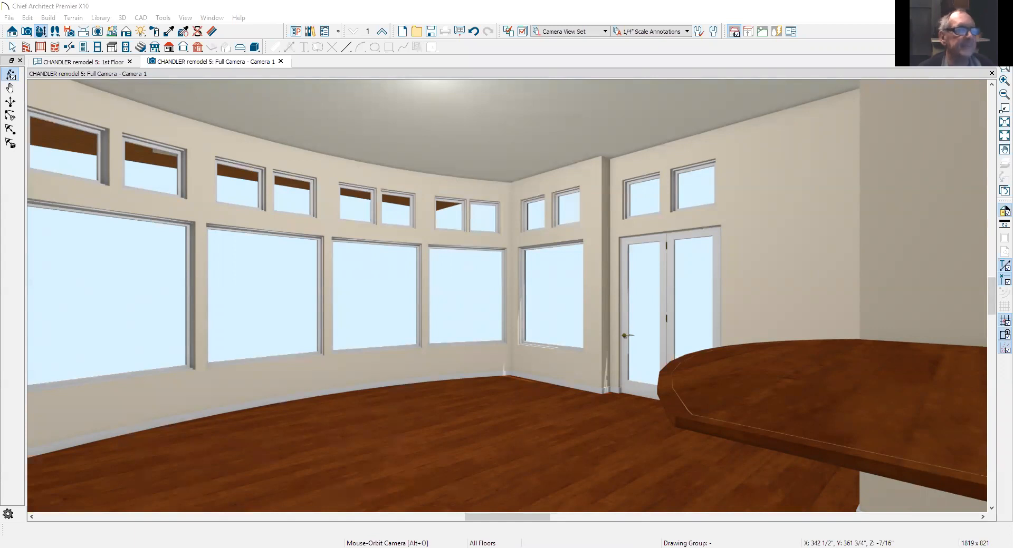
click(991, 73)
View the first floor alone in a perspective floor overview from the first-floor plan, and close the overview
scroll(718, 272, down, 3)
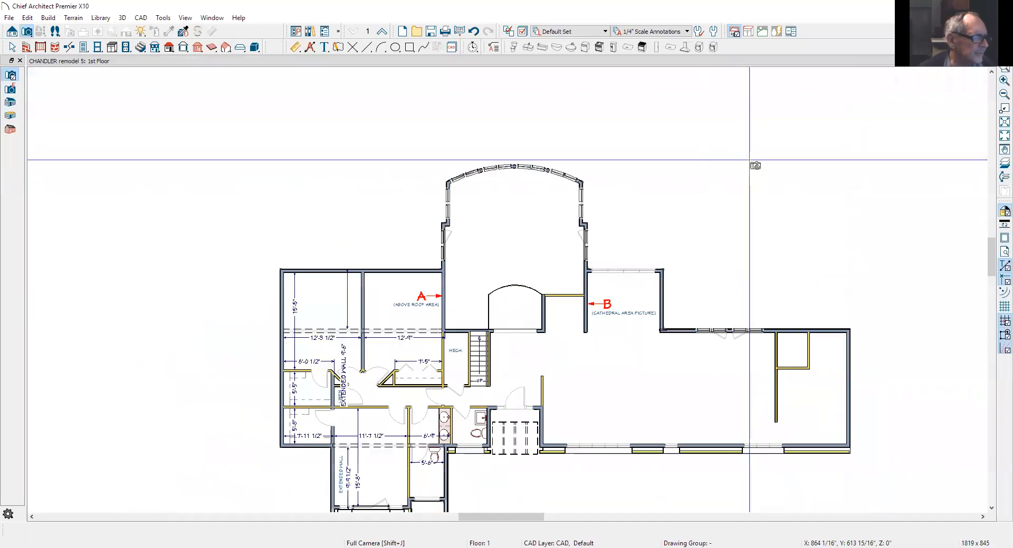
scroll(448, 299, up, 1)
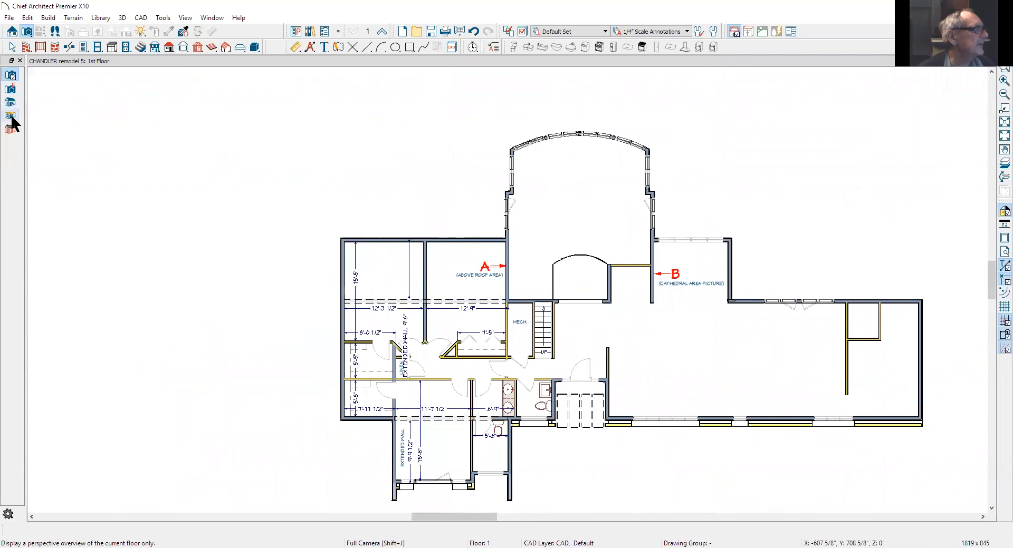
click(373, 128)
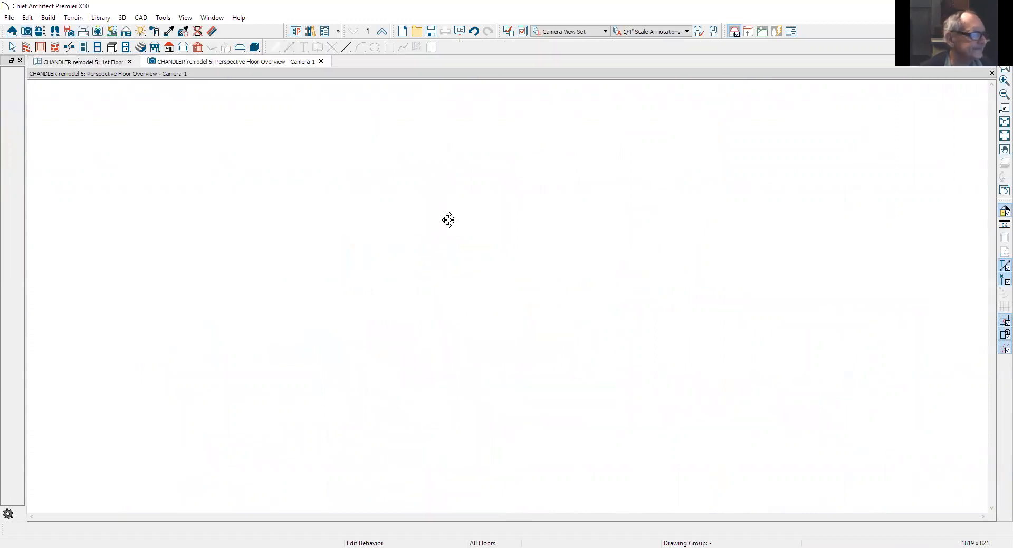
drag(447, 302, 468, 289)
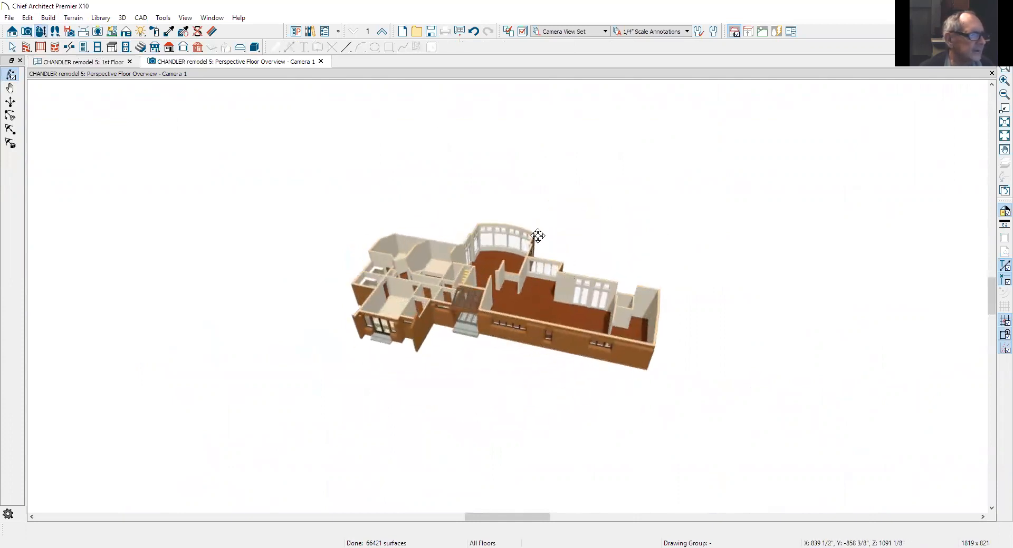
click(991, 73)
Create a full camera view toward the cathedral area's four-pane window and select the wall pieces around the seam beneath the sloped ceiling
drag(700, 379, 682, 202)
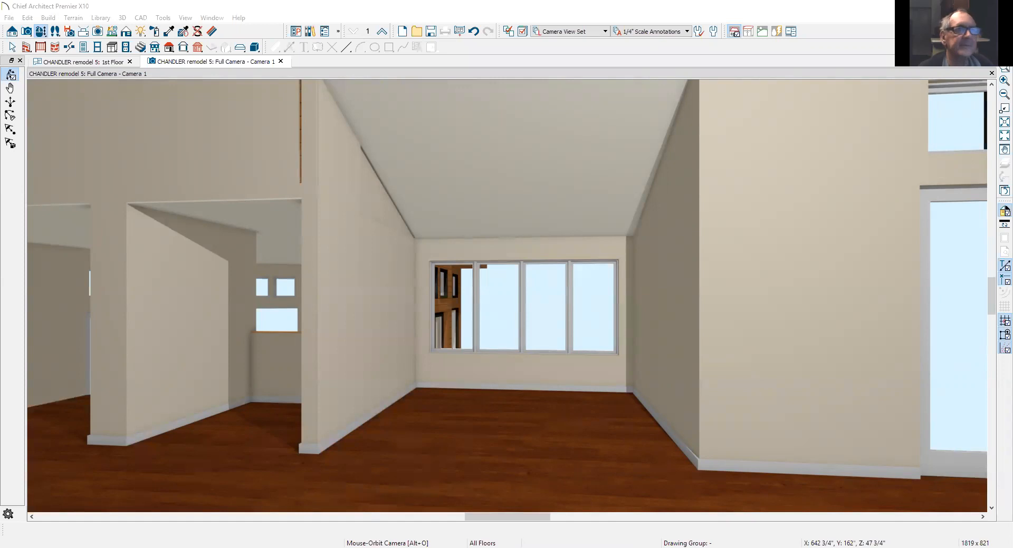
drag(418, 228, 391, 233)
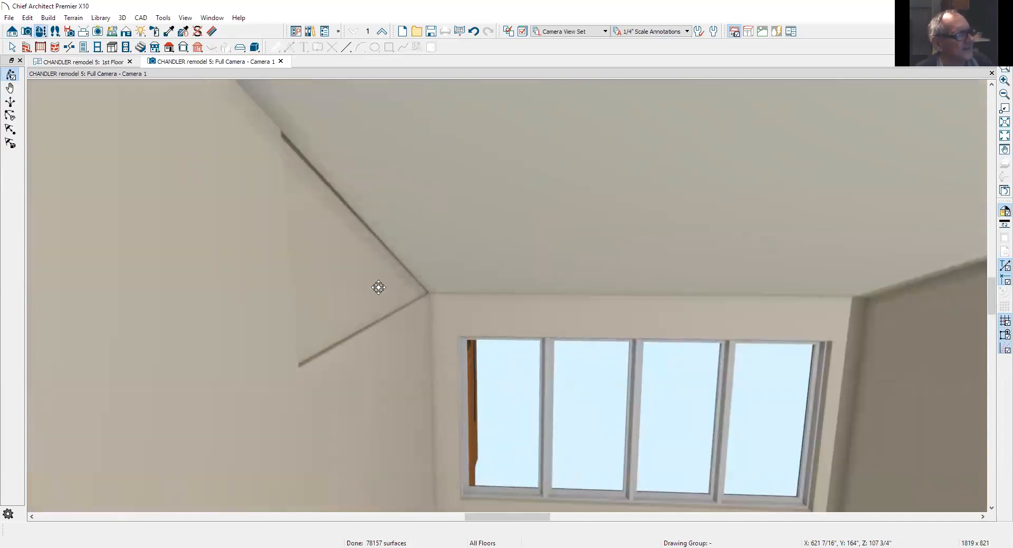
key(space)
click(373, 359)
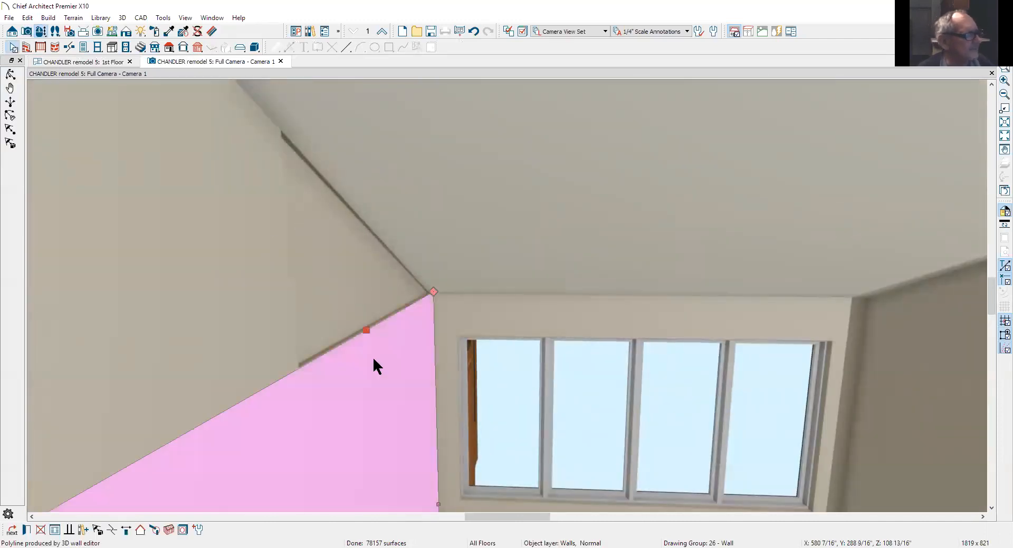
click(277, 276)
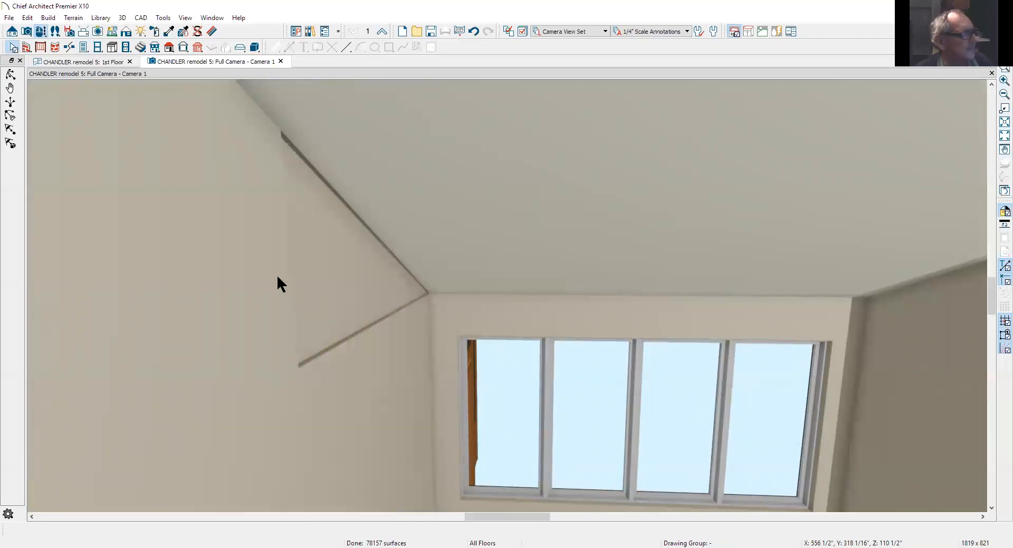
scroll(276, 274, down, 3)
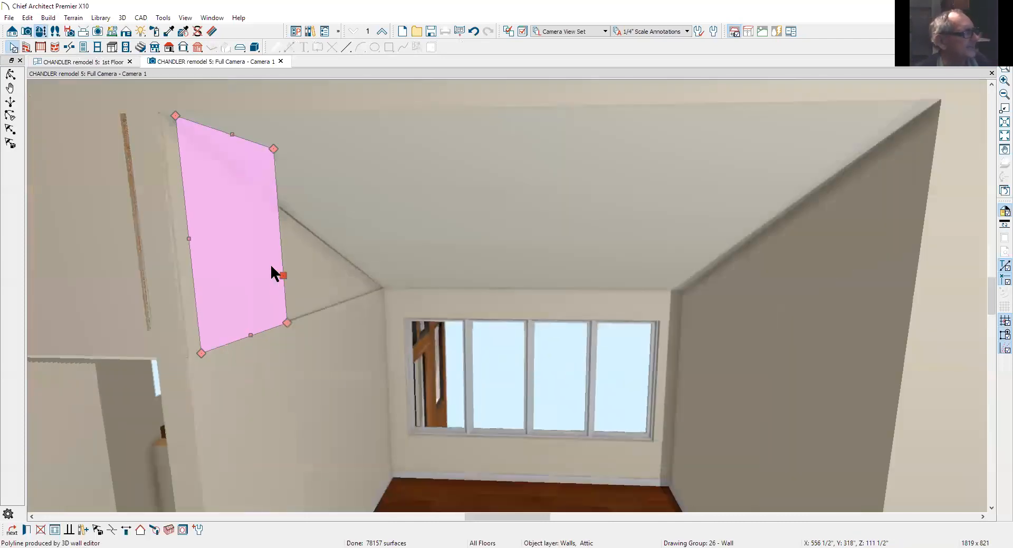
Check the specifications of the attic wall and the railing wall above the seam, cancel both, and reselect the pieces to identify them
double_click(271, 266)
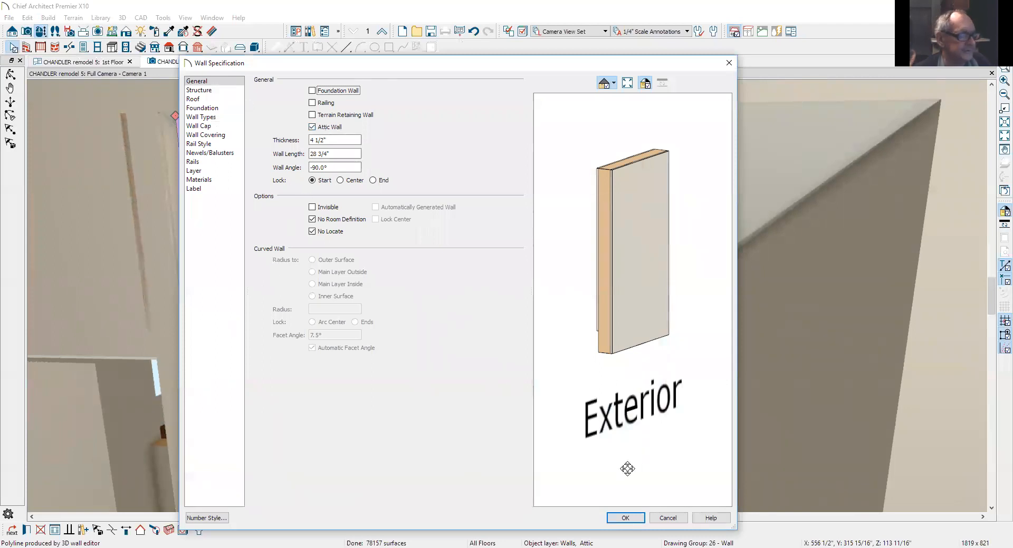
click(672, 520)
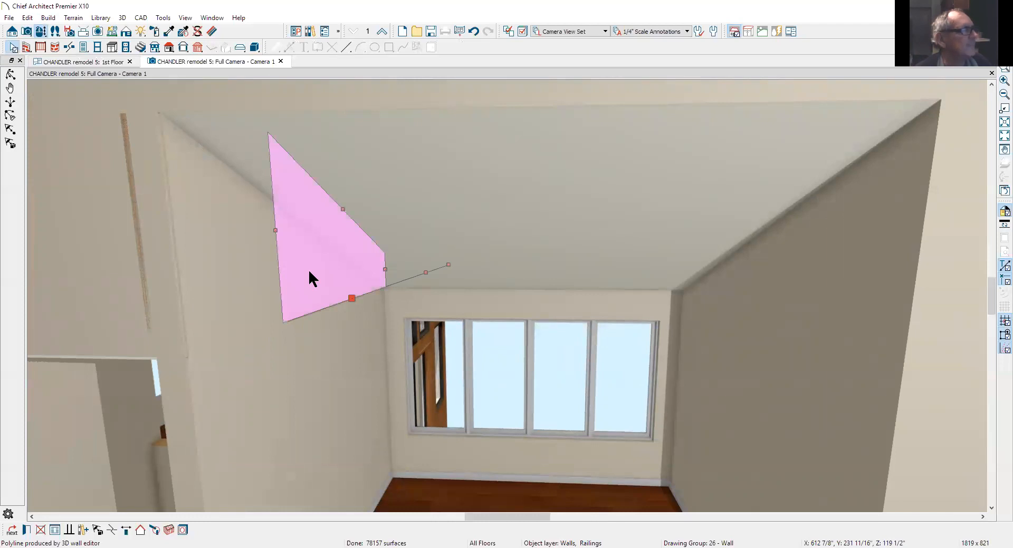
double_click(309, 272)
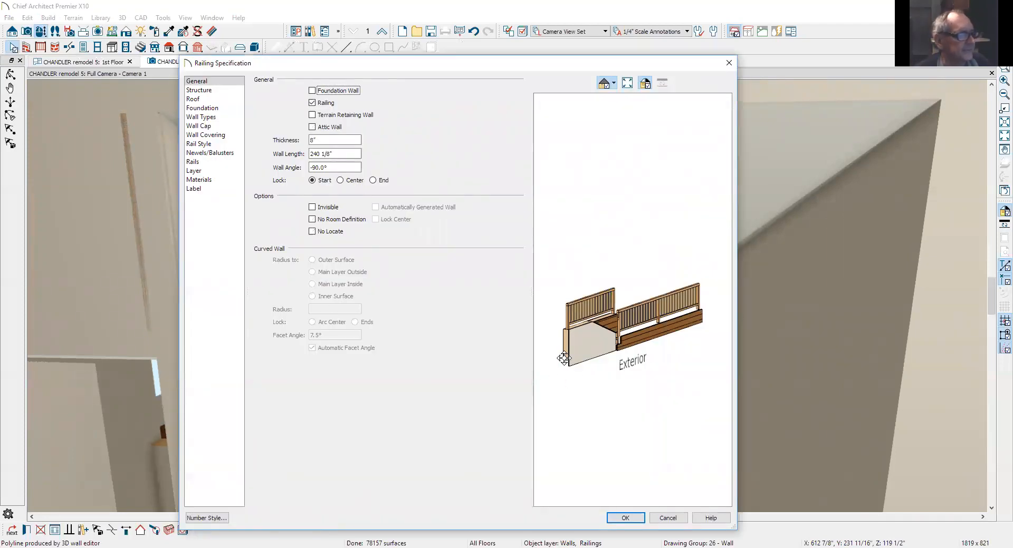
click(668, 518)
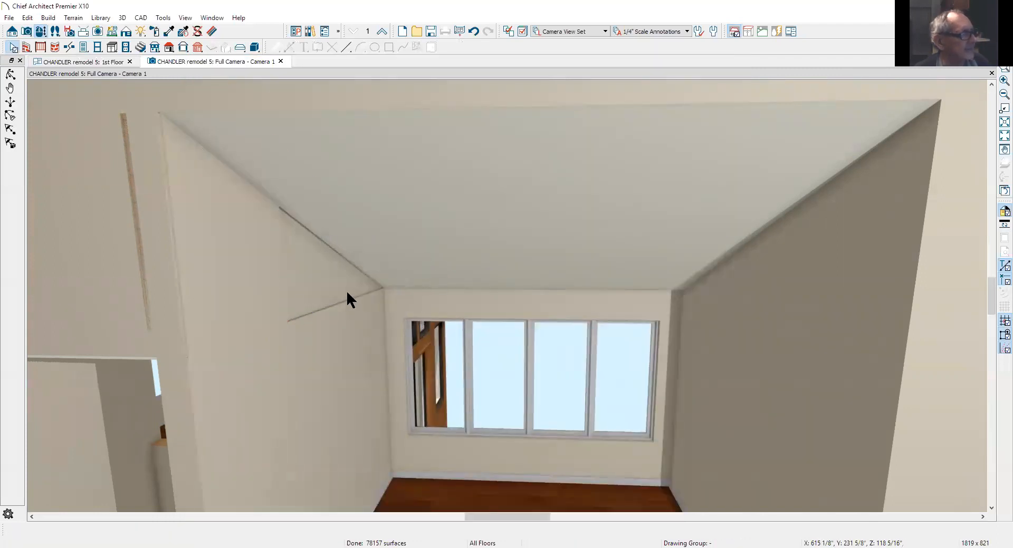
click(331, 285)
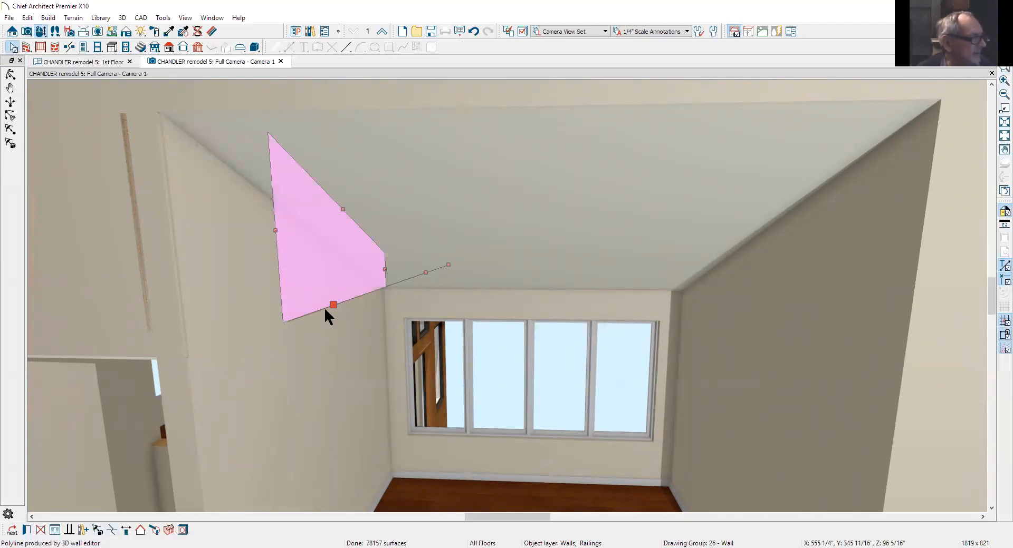
click(348, 327)
click(354, 288)
click(372, 304)
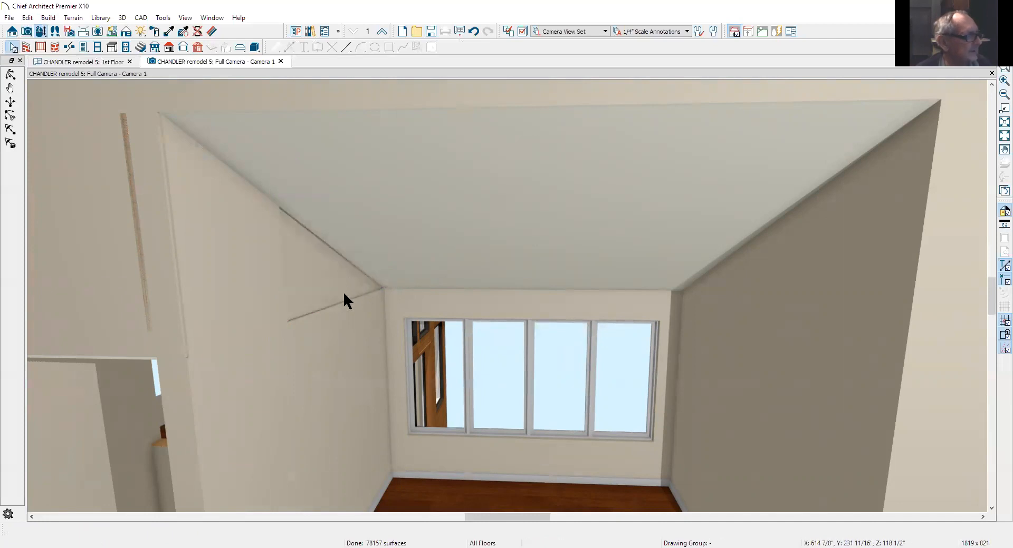
Add a break to the first-floor wall's upper edge where the horizontal seam starts, and dismiss the warning
click(342, 326)
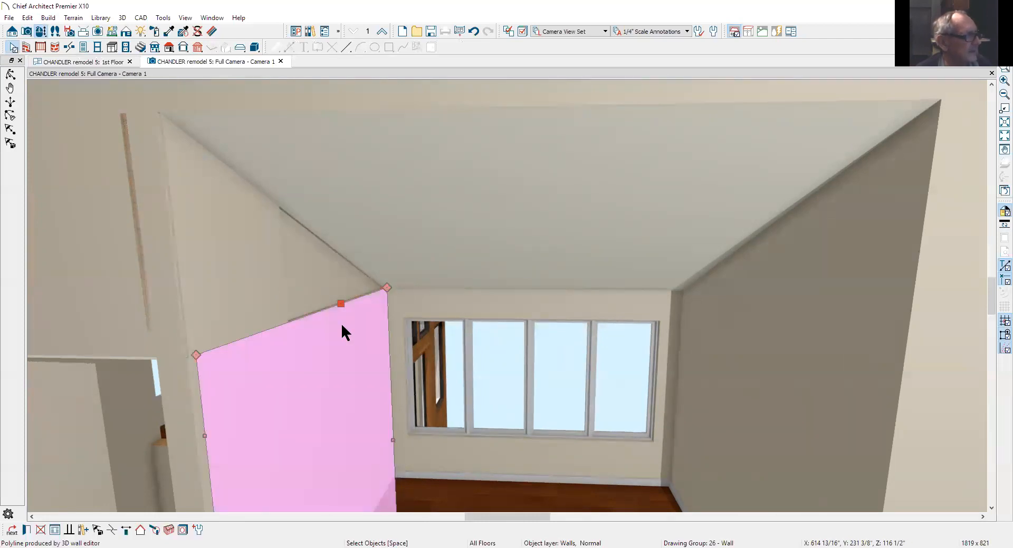
click(112, 530)
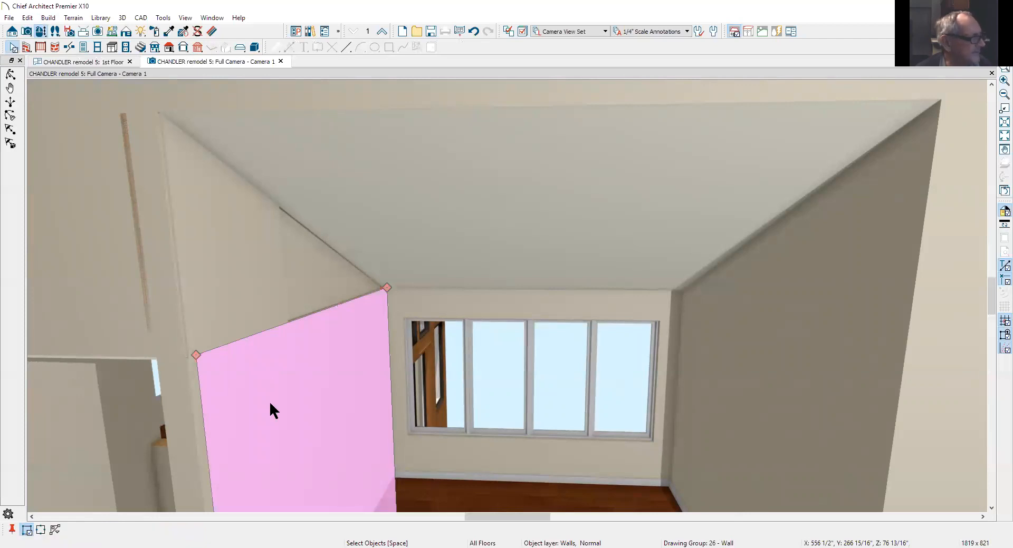
drag(289, 320, 290, 324)
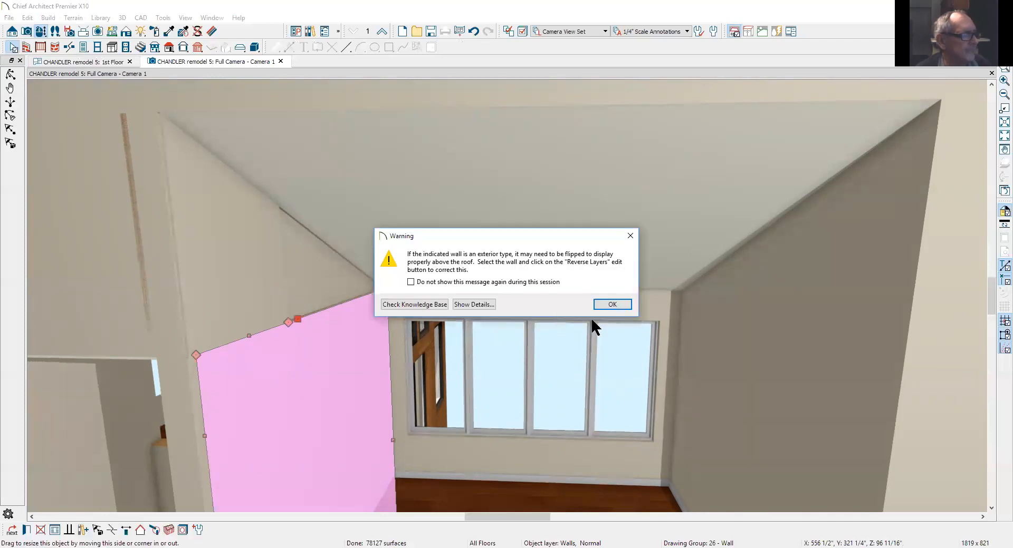
click(614, 308)
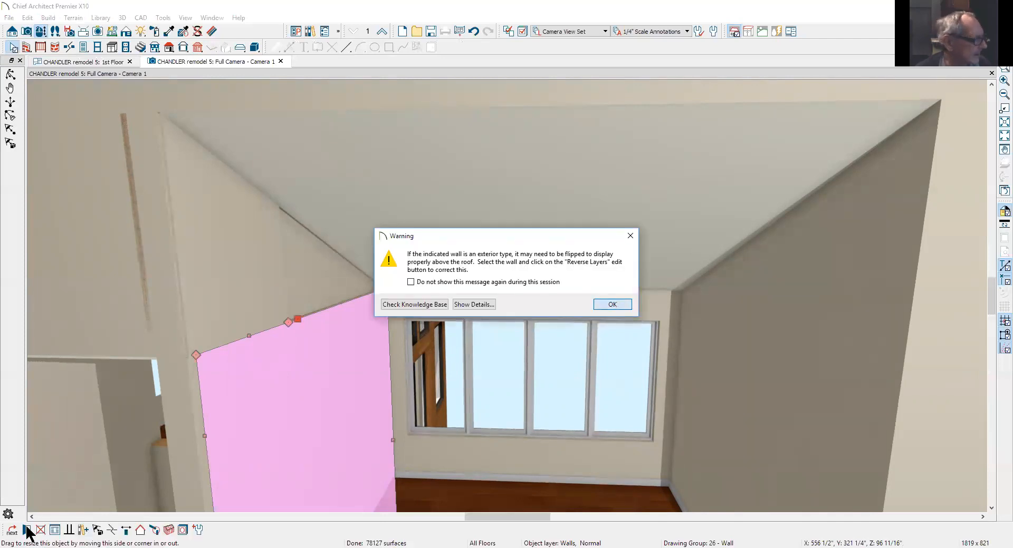
Add a second break to the wall's upper edge and raise its corner to the sloped ceiling directly above the first break, covering the gap
click(118, 532)
drag(331, 307, 331, 307)
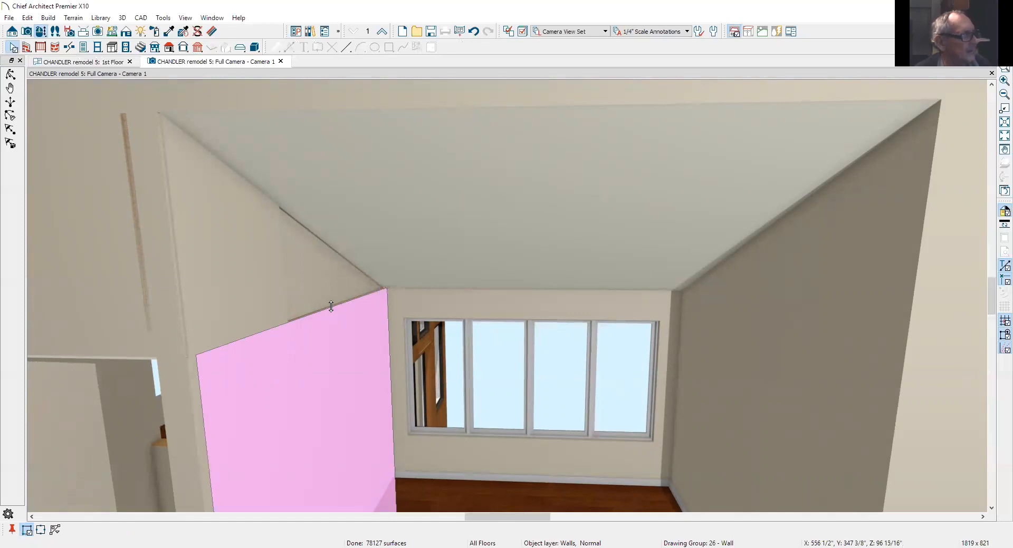
drag(330, 307, 330, 306)
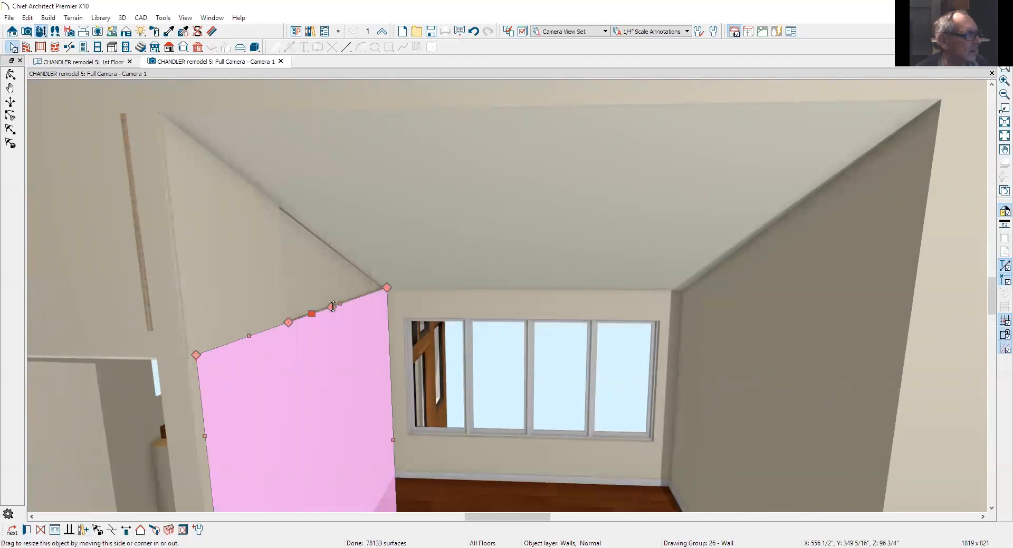
drag(340, 310, 275, 202)
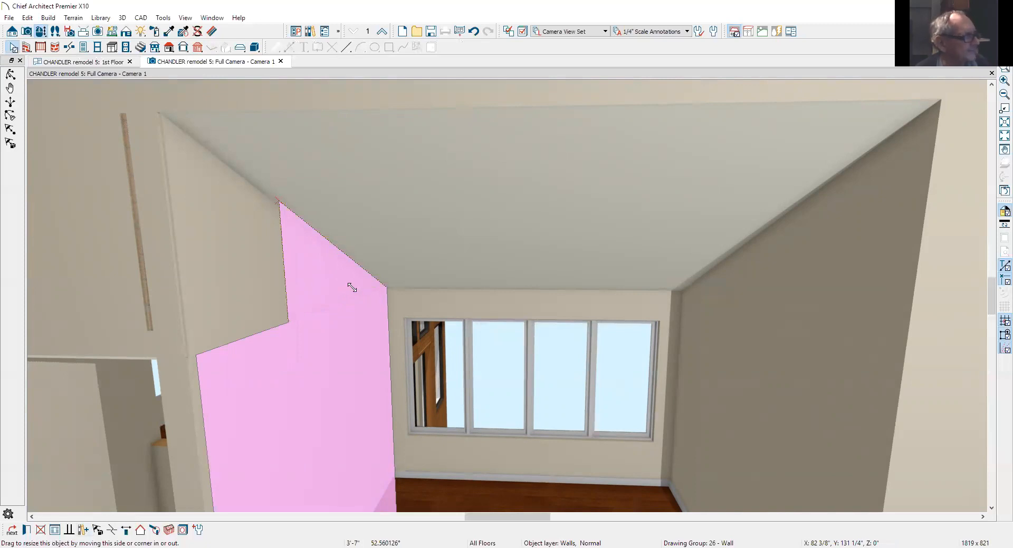
key(Escape)
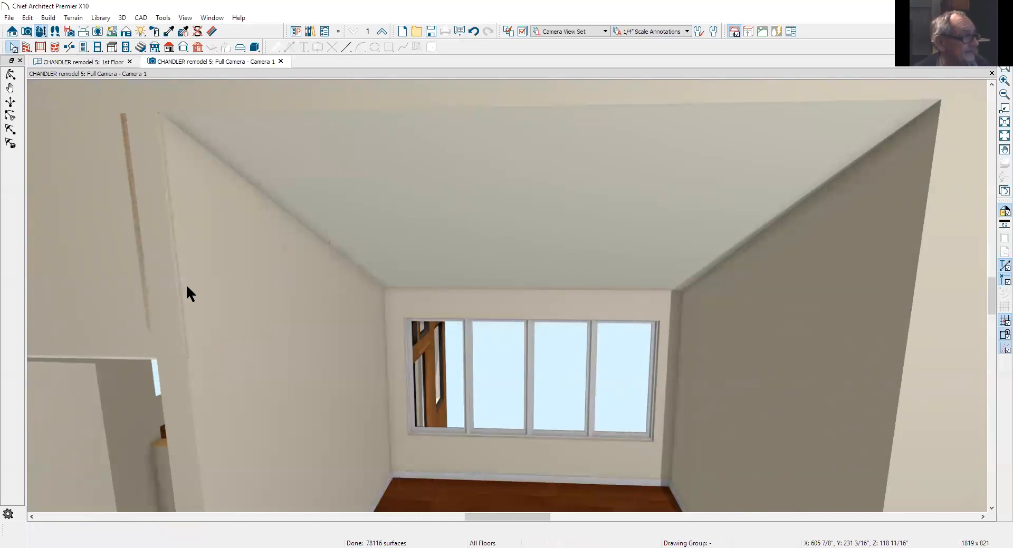
Close the camera view and examine the exterior roof and wall junctions around the cathedral area in a perspective full overview
click(991, 73)
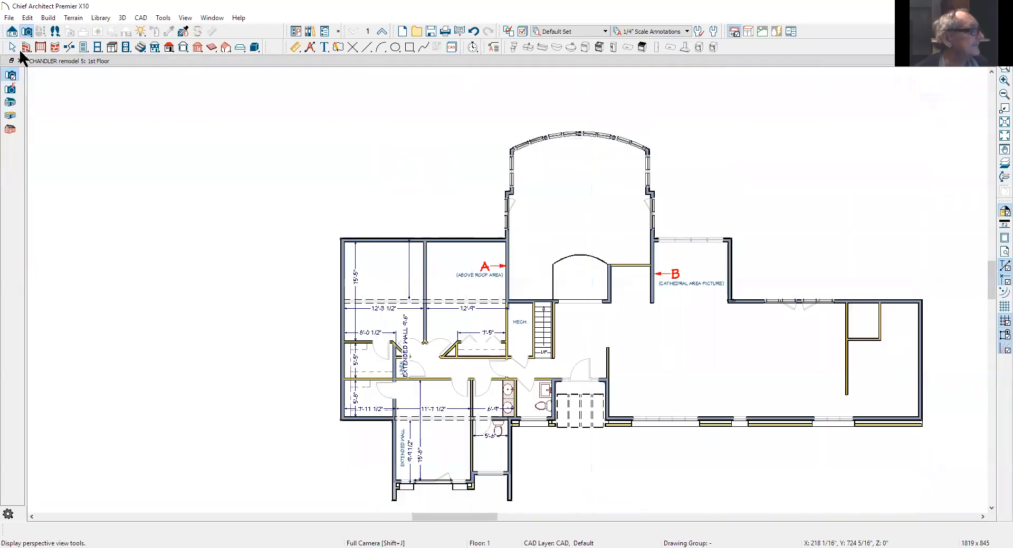
click(10, 103)
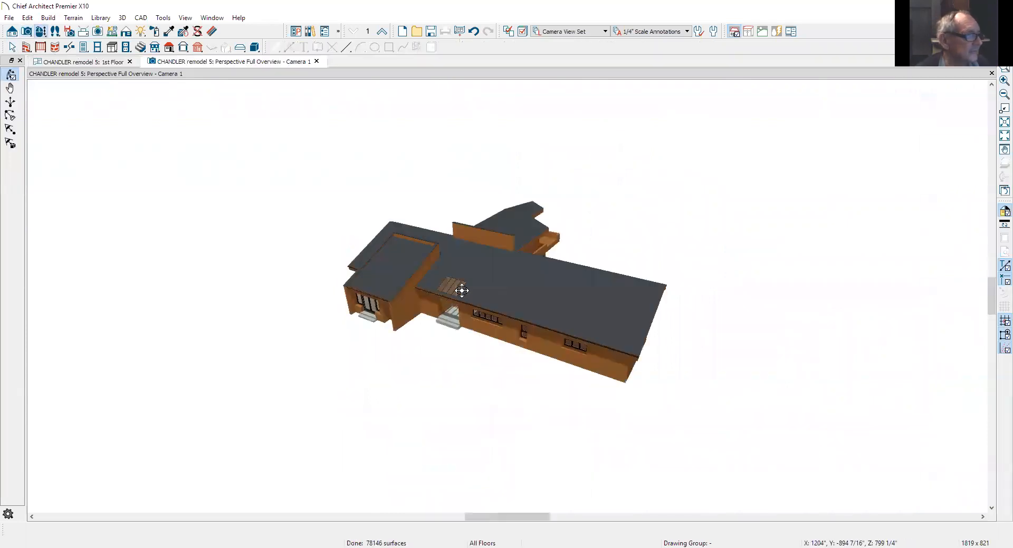
drag(475, 246, 504, 189)
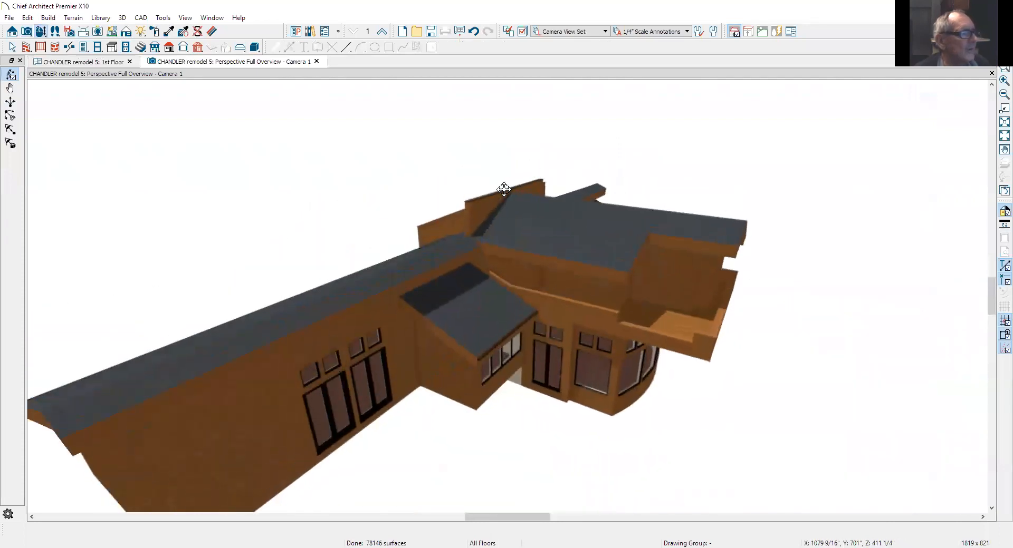
drag(530, 277, 294, 259)
scroll(562, 253, up, 3)
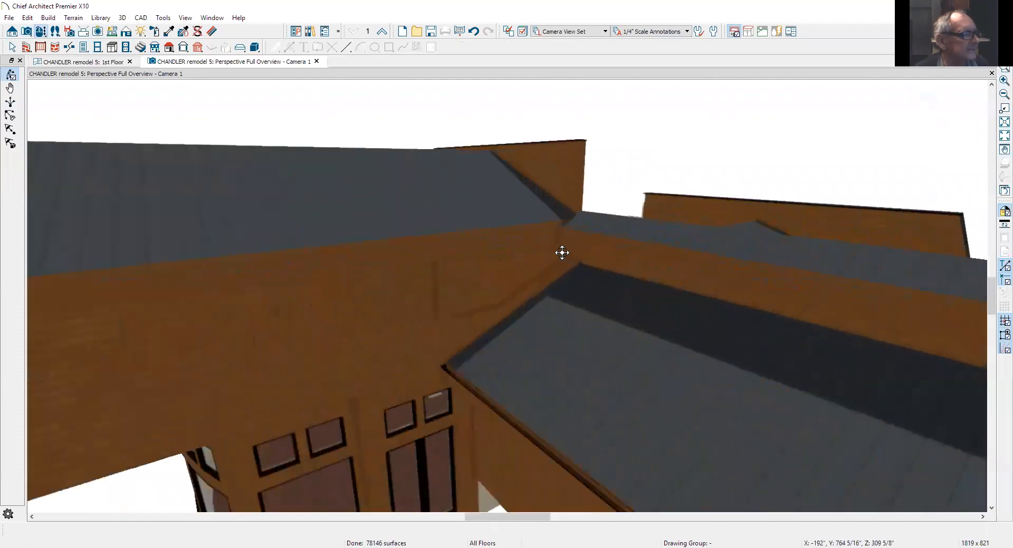
scroll(562, 253, down, 5)
drag(418, 317, 448, 227)
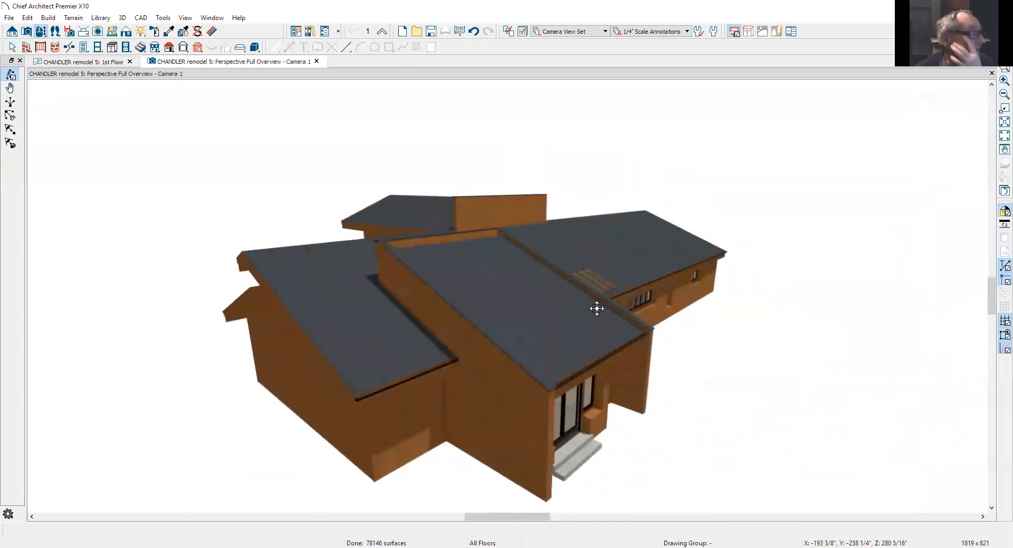